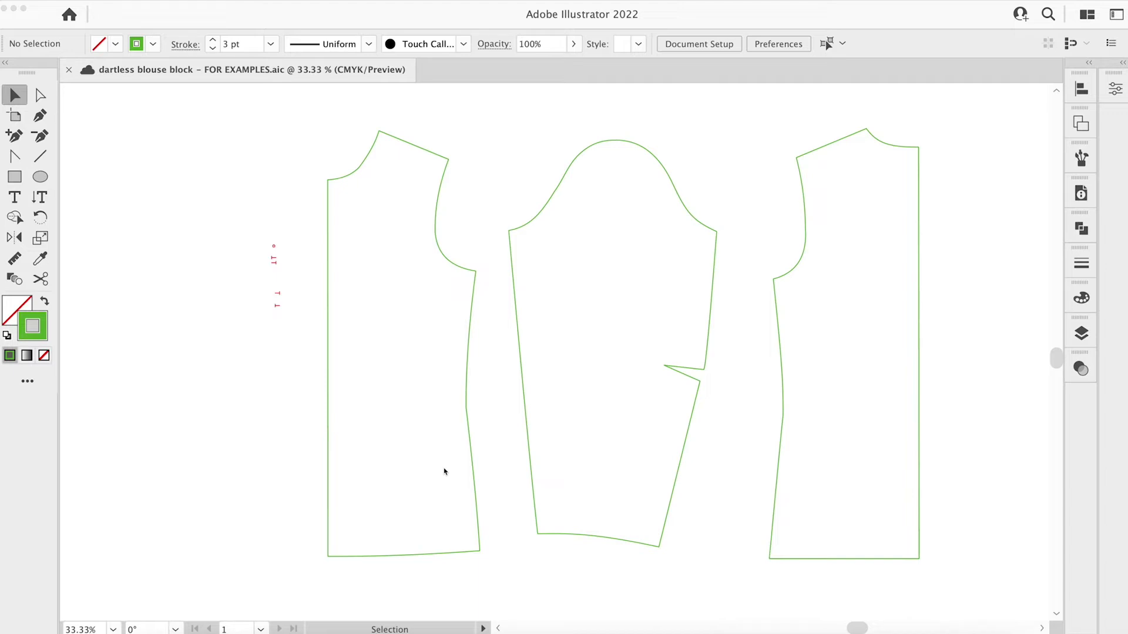
At 66.67% zoom, draw a small circle about 3.87 mm across beside the front bodice neckline.
{"action": "scroll", "coordinate": [445, 471], "scroll_direction": "left", "scroll_amount": 2}
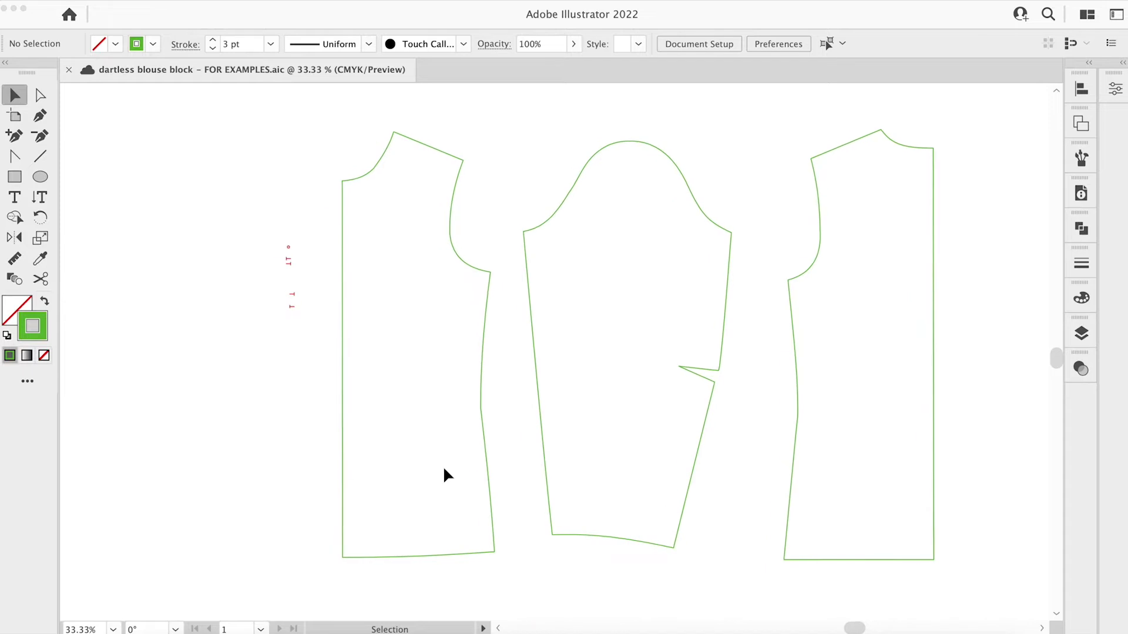
{"action": "left_click", "coordinate": [233, 162]}
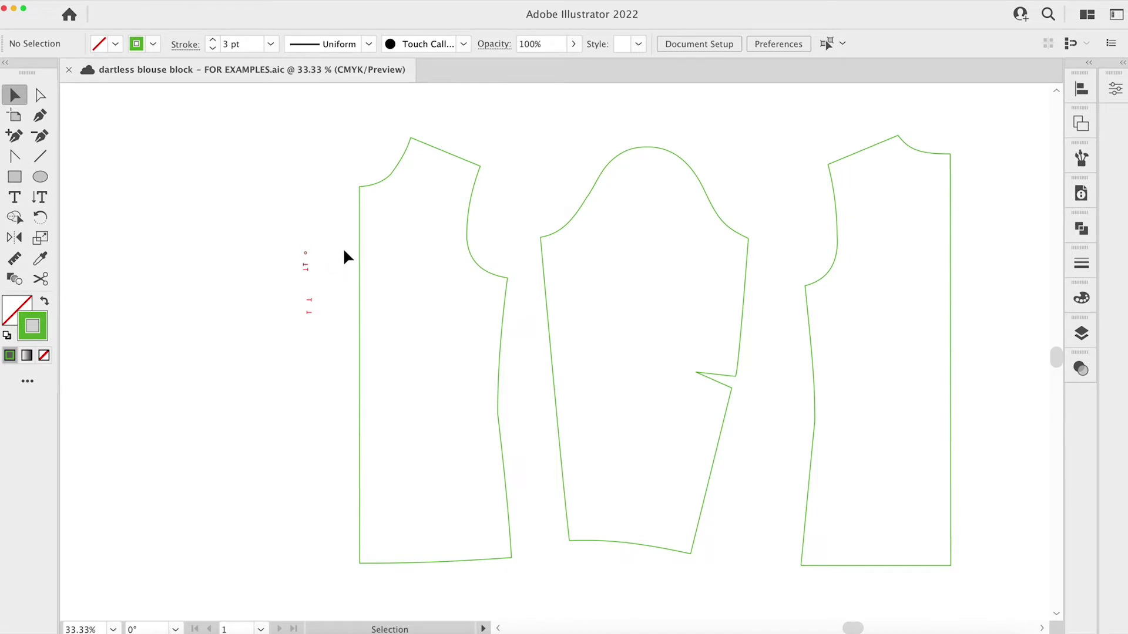
{"action": "key", "text": "super"}
{"action": "key", "text": "super+equal"}
{"action": "scroll", "coordinate": [343, 248], "scroll_direction": "left", "scroll_amount": 5}
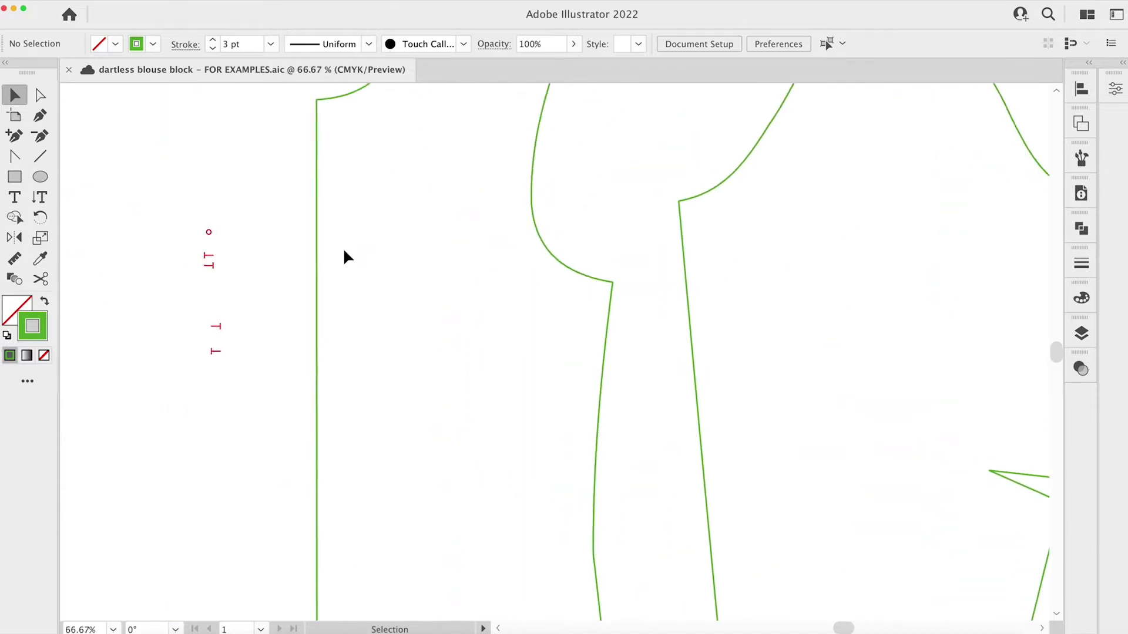
{"action": "scroll", "coordinate": [343, 247], "scroll_direction": "up", "scroll_amount": 3}
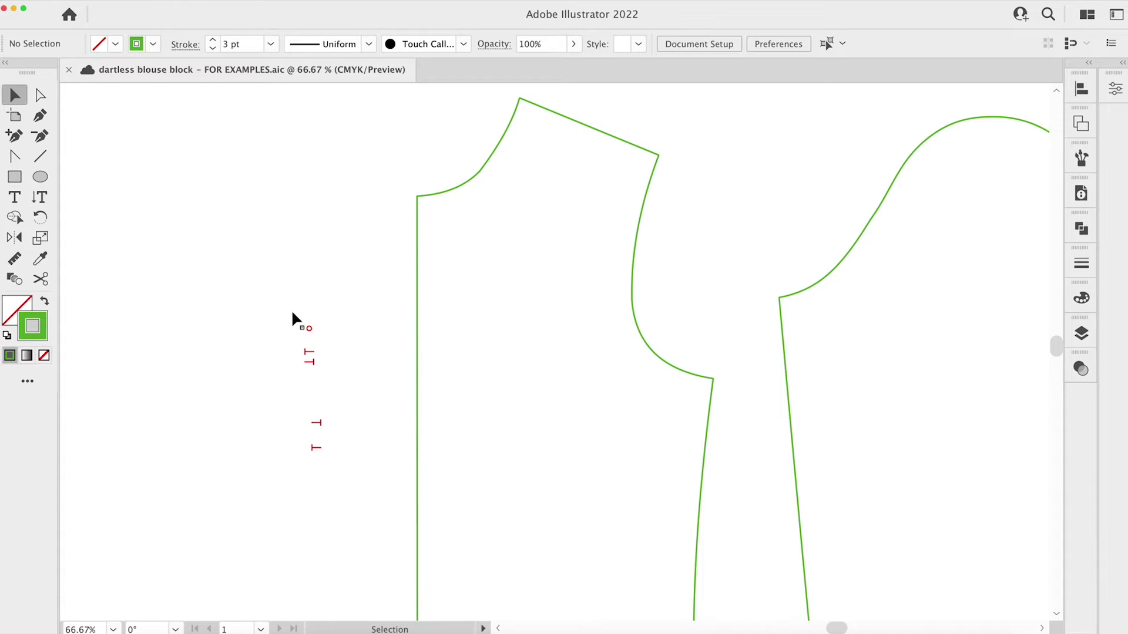
{"action": "left_click", "coordinate": [38, 177]}
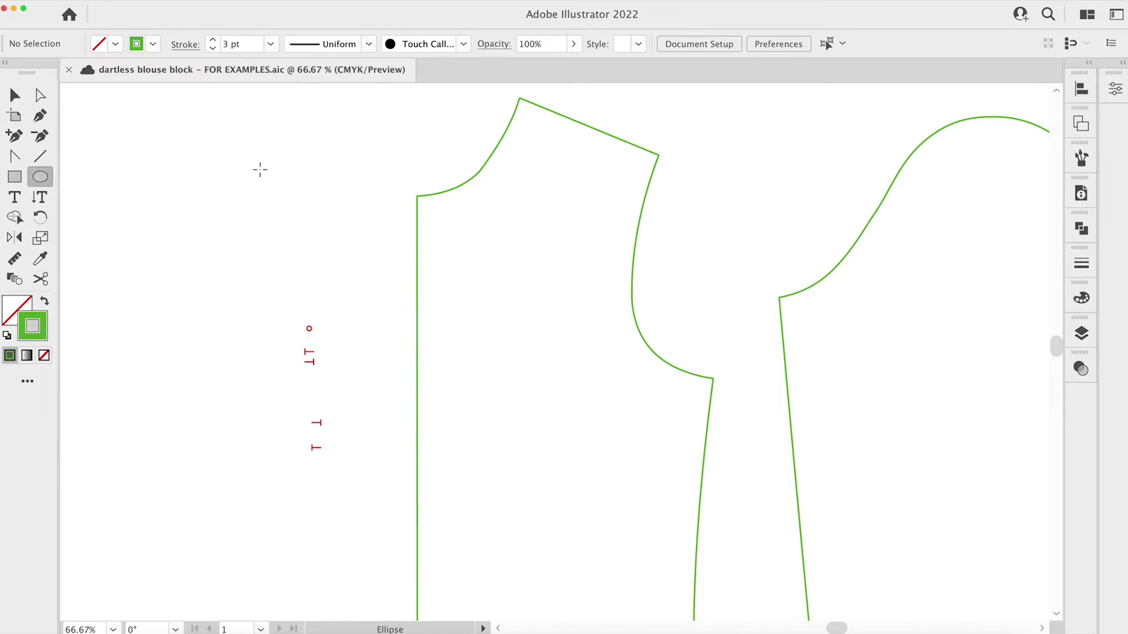
{"action": "left_click_drag", "start_coordinate": [260, 170], "coordinate": [268, 177]}
{"action": "key", "text": "v"}
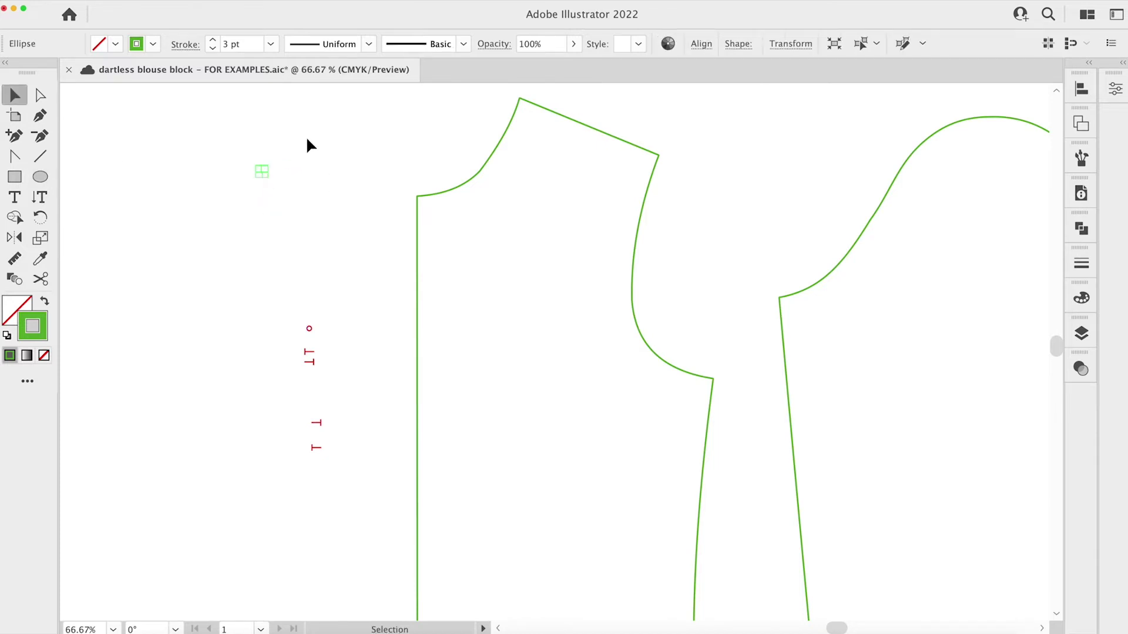
{"action": "left_click", "coordinate": [295, 182]}
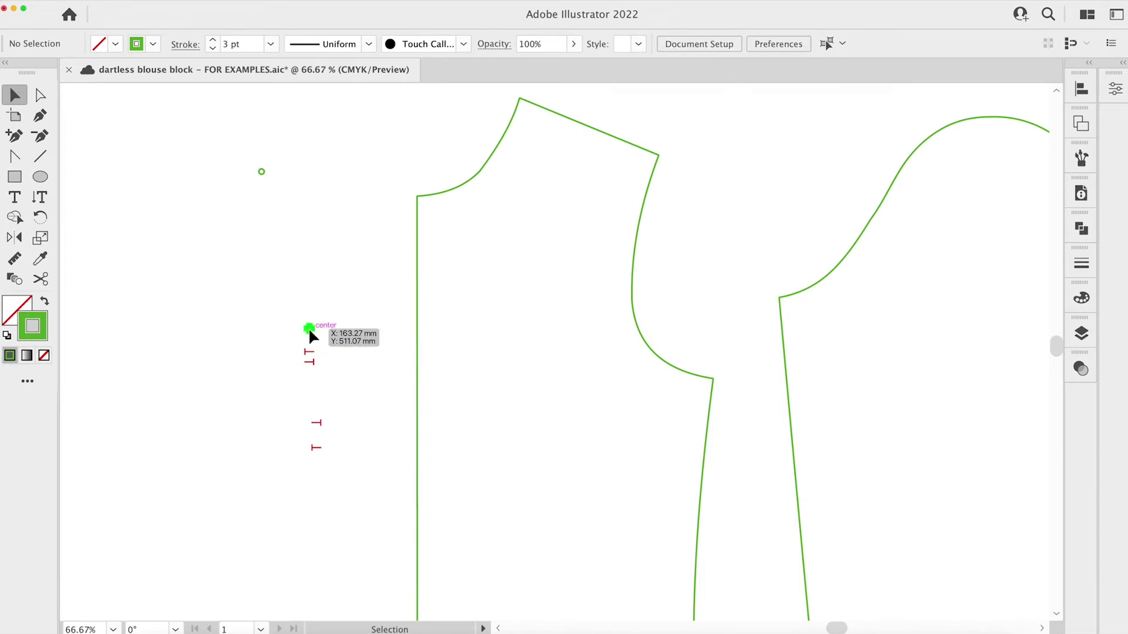
Drag the red circle onto the neckline and centre-front corner, fine-tuning its position at 800% zoom.
{"action": "left_click_drag", "start_coordinate": [308, 327], "coordinate": [418, 197]}
{"action": "key", "text": "super+equal"}
{"action": "key", "text": "super+equal"}
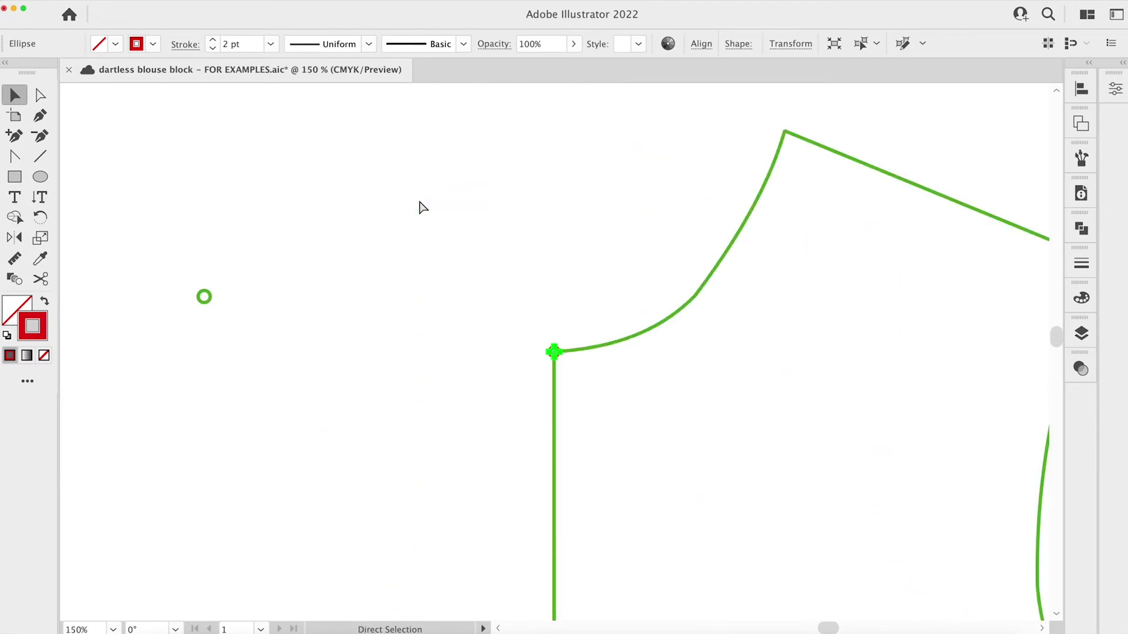
{"action": "key", "text": "super+equal"}
{"action": "key", "text": "super+equal"}
{"action": "key", "text": "super+equal"}
{"action": "key", "text": "super+equal"}
{"action": "key", "text": "super+equal"}
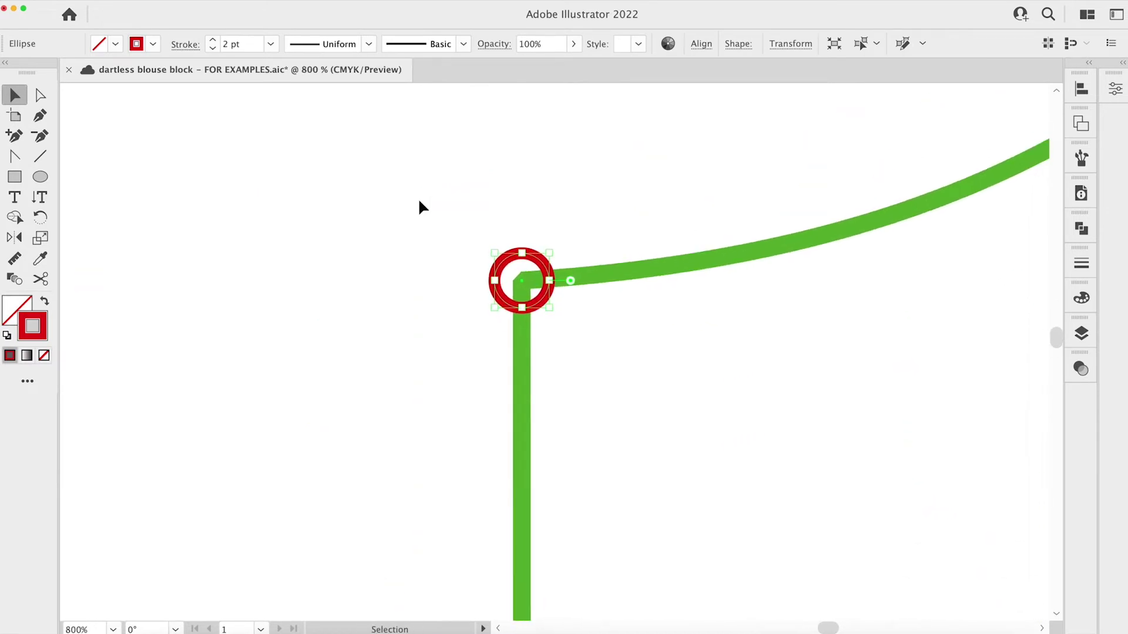
{"action": "scroll", "coordinate": [393, 131], "scroll_direction": "down", "scroll_amount": 1}
{"action": "left_click", "coordinate": [392, 131]}
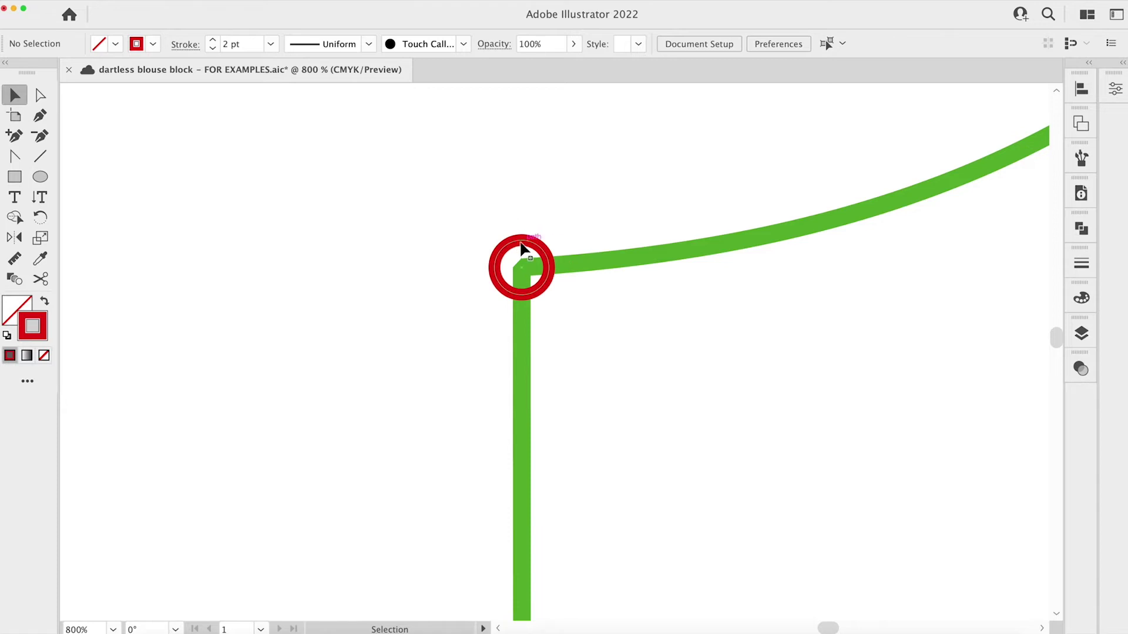
{"action": "left_click_drag", "start_coordinate": [521, 243], "coordinate": [527, 243]}
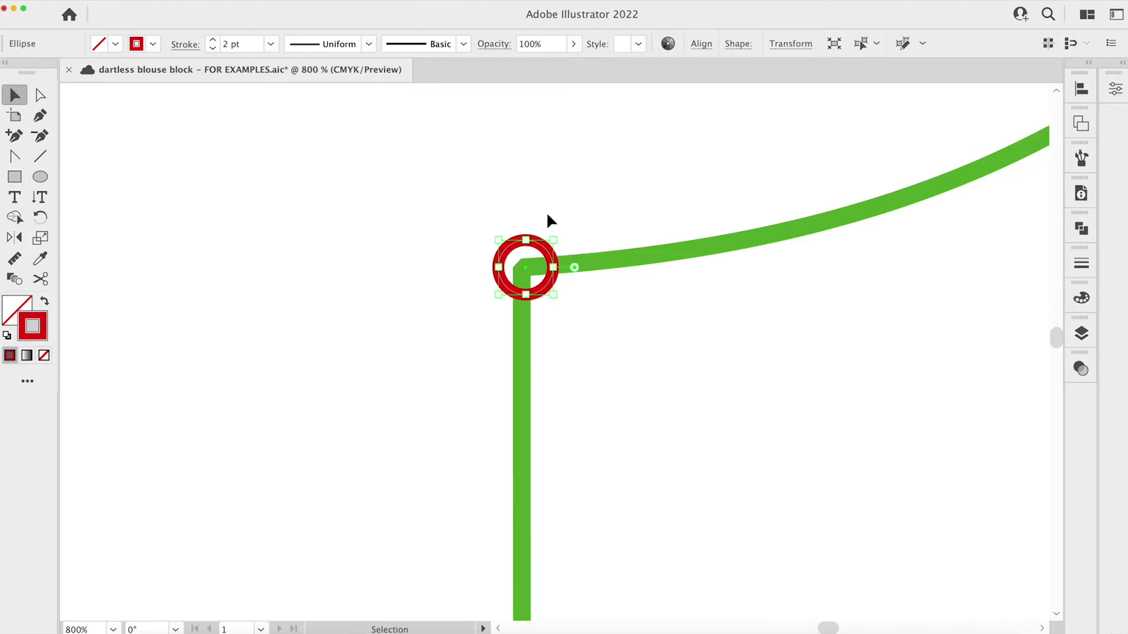
{"action": "left_click", "coordinate": [581, 172]}
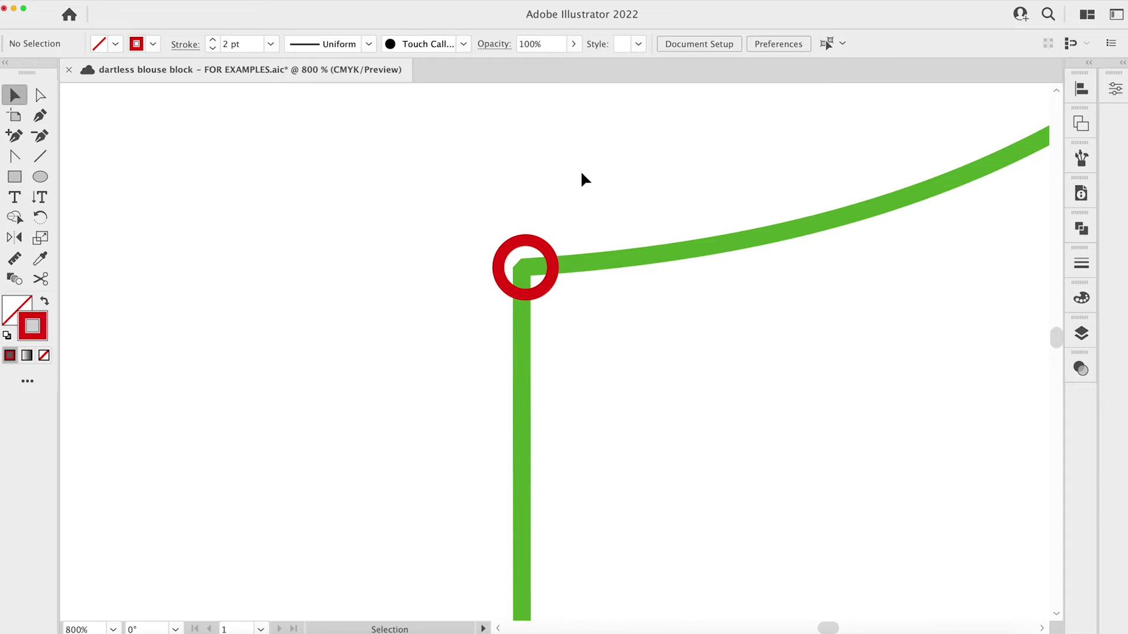
{"action": "key", "text": "super+1"}
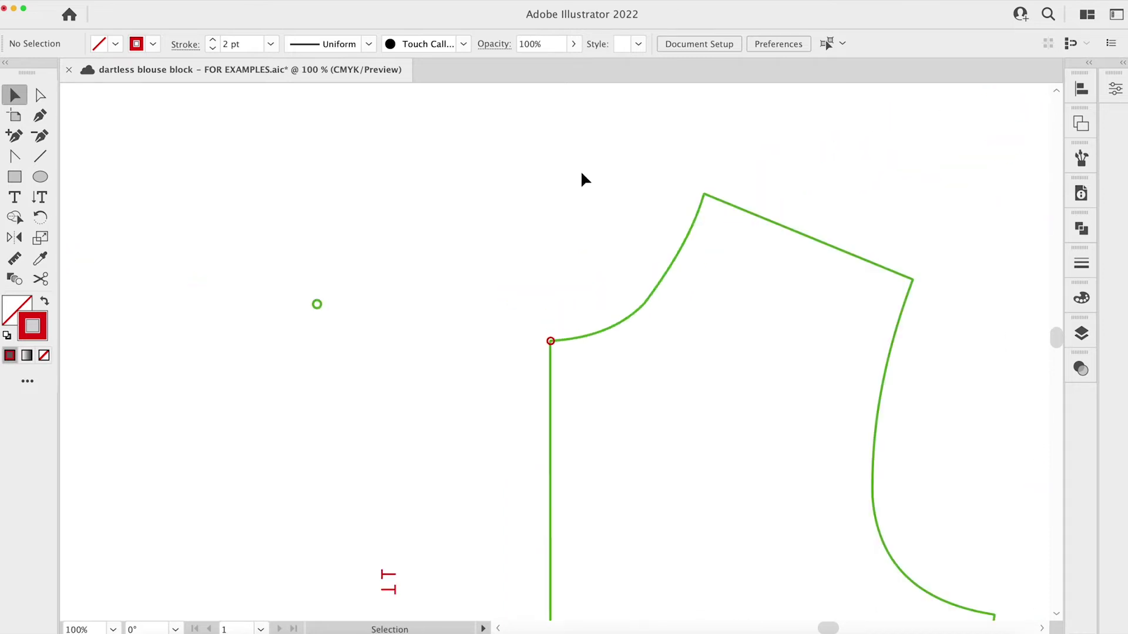
{"action": "scroll", "coordinate": [582, 173], "scroll_direction": "down", "scroll_amount": 4}
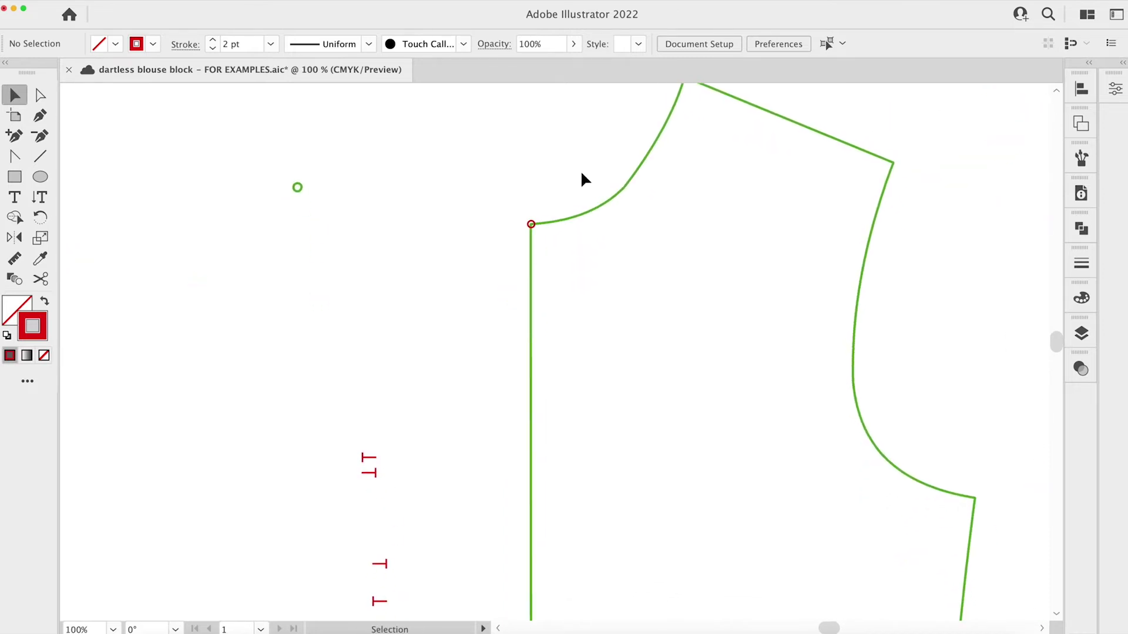
Select the neckline circle and set a Move of 2" vertical distance at a 270° angle.
{"action": "left_click", "coordinate": [534, 222]}
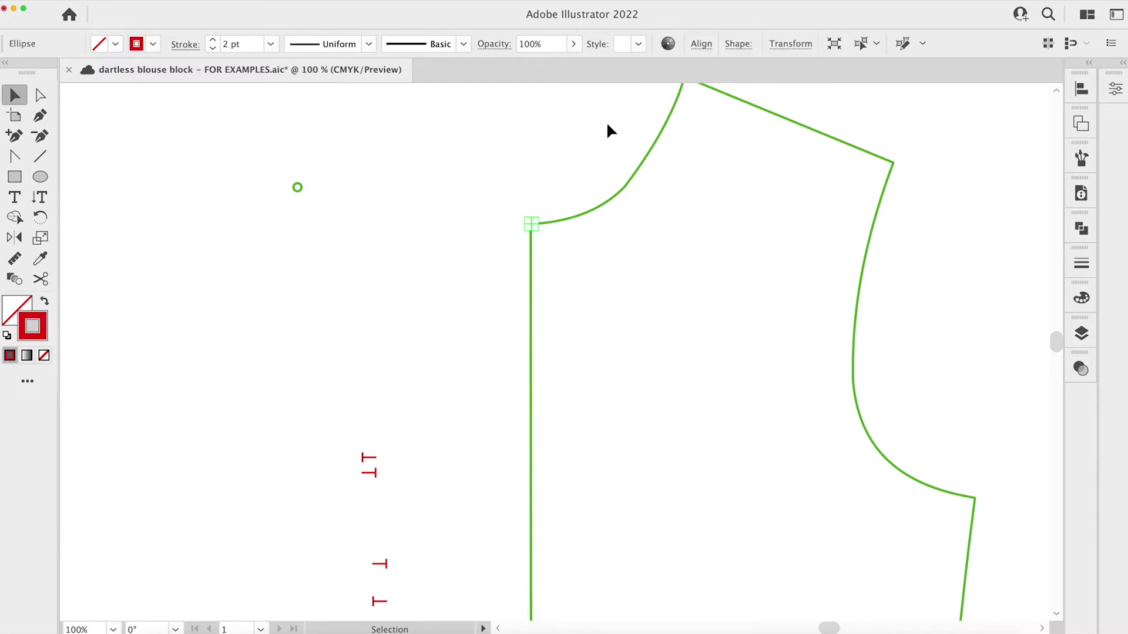
{"action": "key", "text": "Return"}
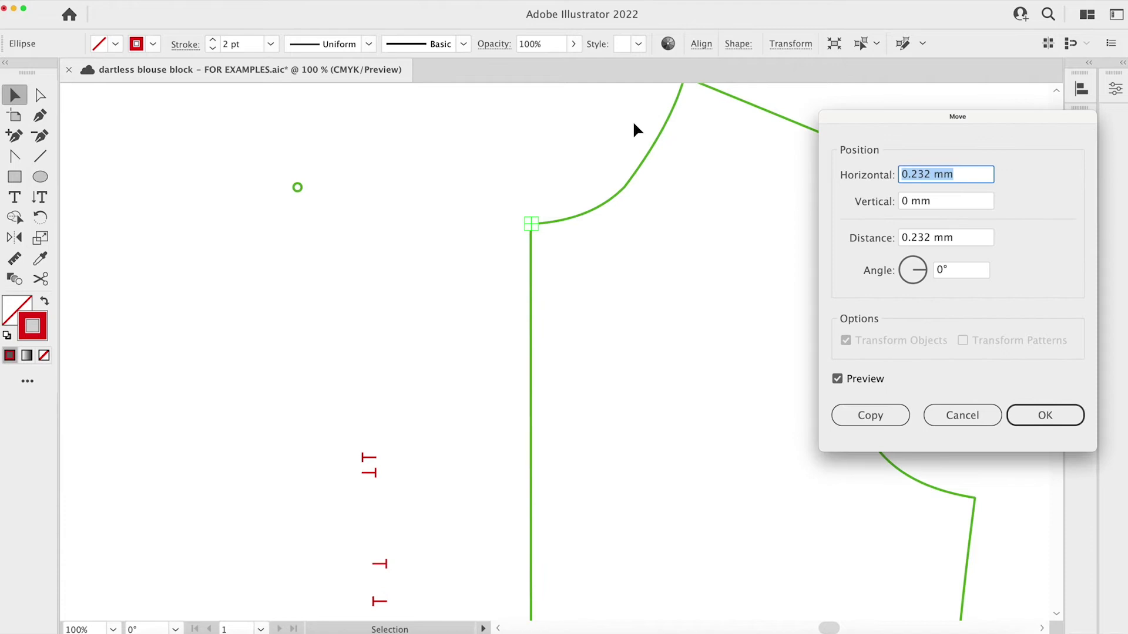
{"action": "left_click", "coordinate": [943, 274]}
{"action": "left_click_drag", "start_coordinate": [943, 274], "coordinate": [935, 272]}
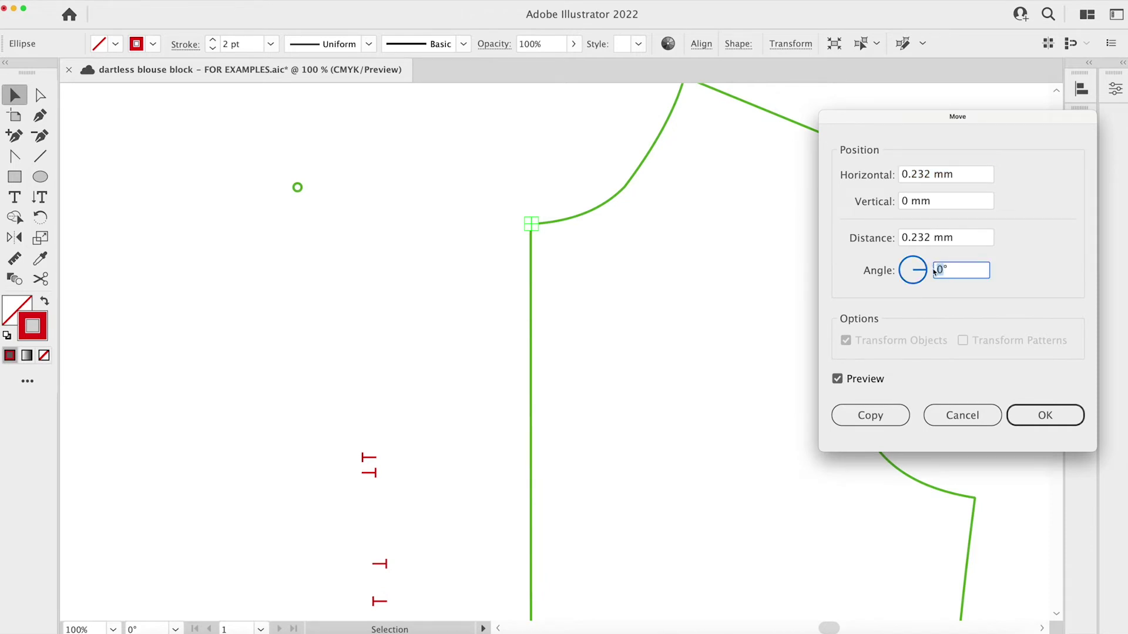
{"action": "type", "text": "270"}
{"action": "left_click", "coordinate": [930, 173]}
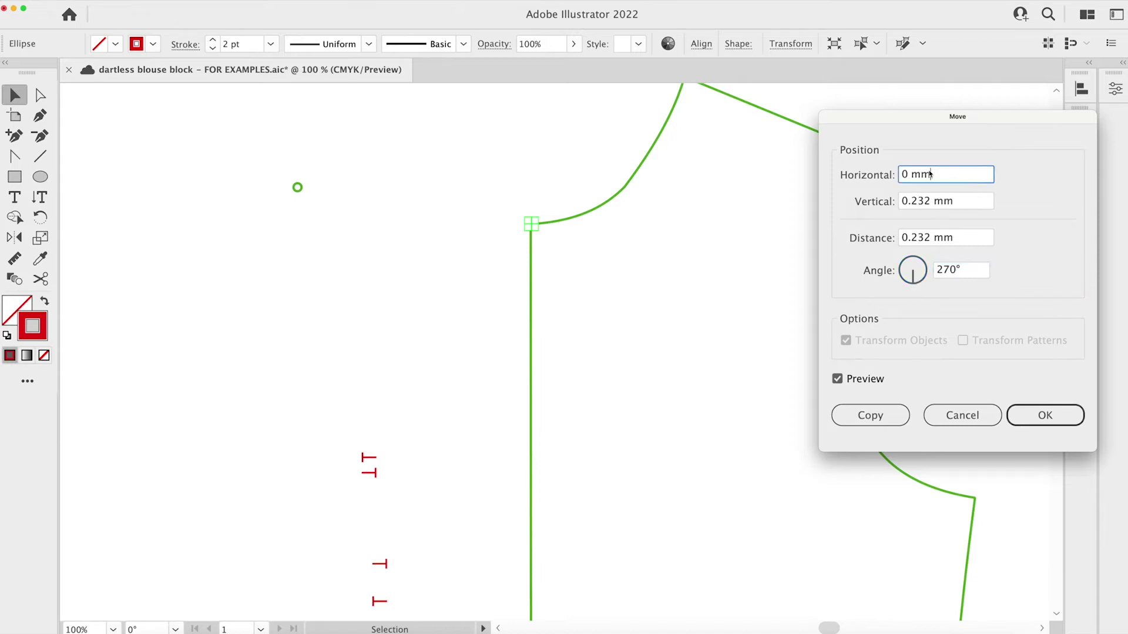
{"action": "left_click", "coordinate": [934, 202]}
{"action": "left_click_drag", "start_coordinate": [929, 200], "coordinate": [899, 201]}
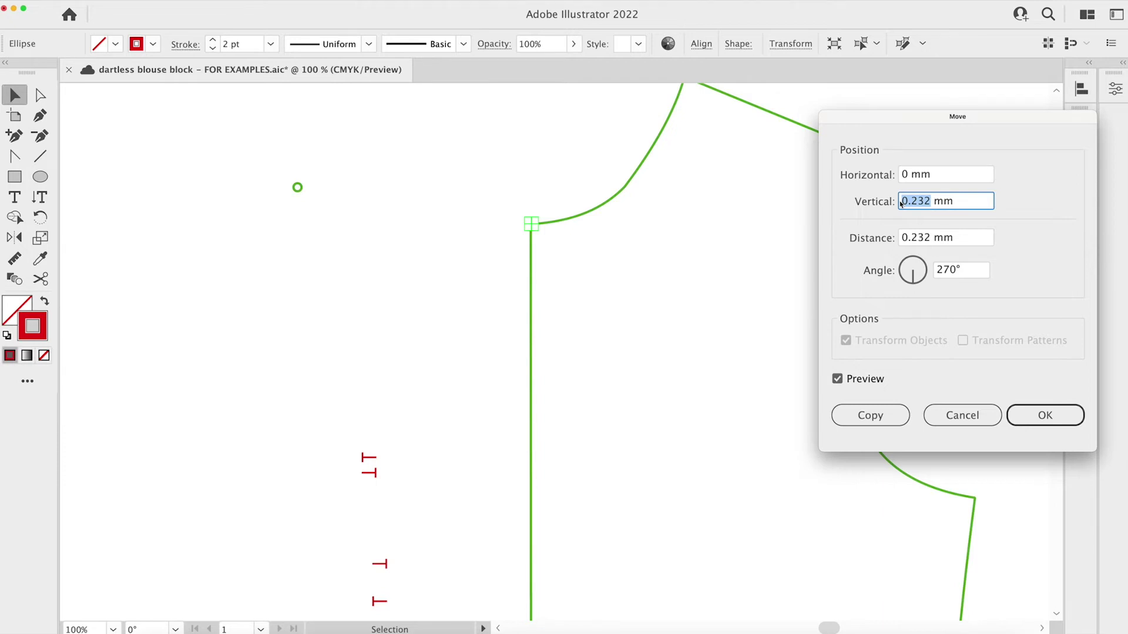
{"action": "type", "text": "2"}
{"action": "triple_click", "coordinate": [938, 200]}
{"action": "type", "text": "2\""}
{"action": "key", "text": "Tab"}
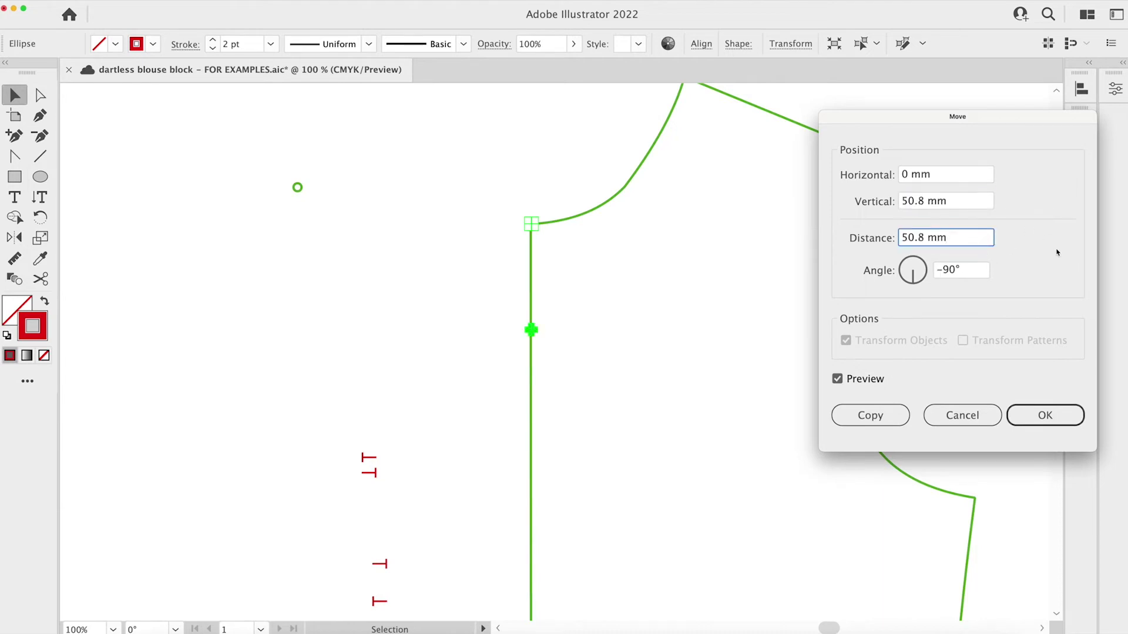
Place a copy of the circle 50.8 mm below the neckline corner.
{"action": "left_click", "coordinate": [875, 410]}
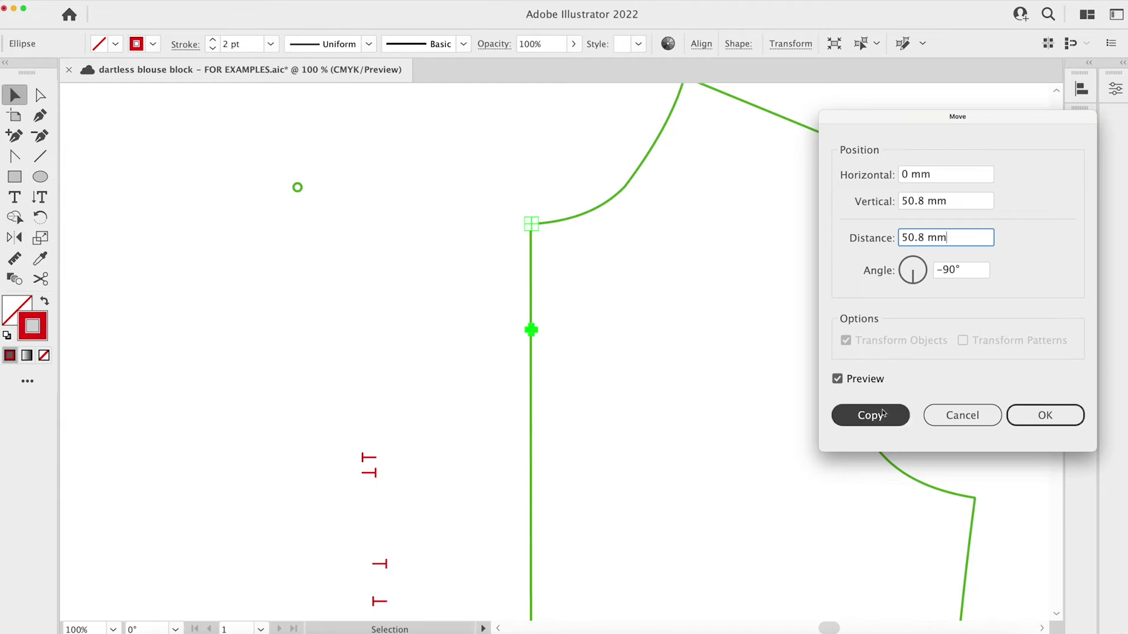
{"action": "left_click", "coordinate": [838, 380]}
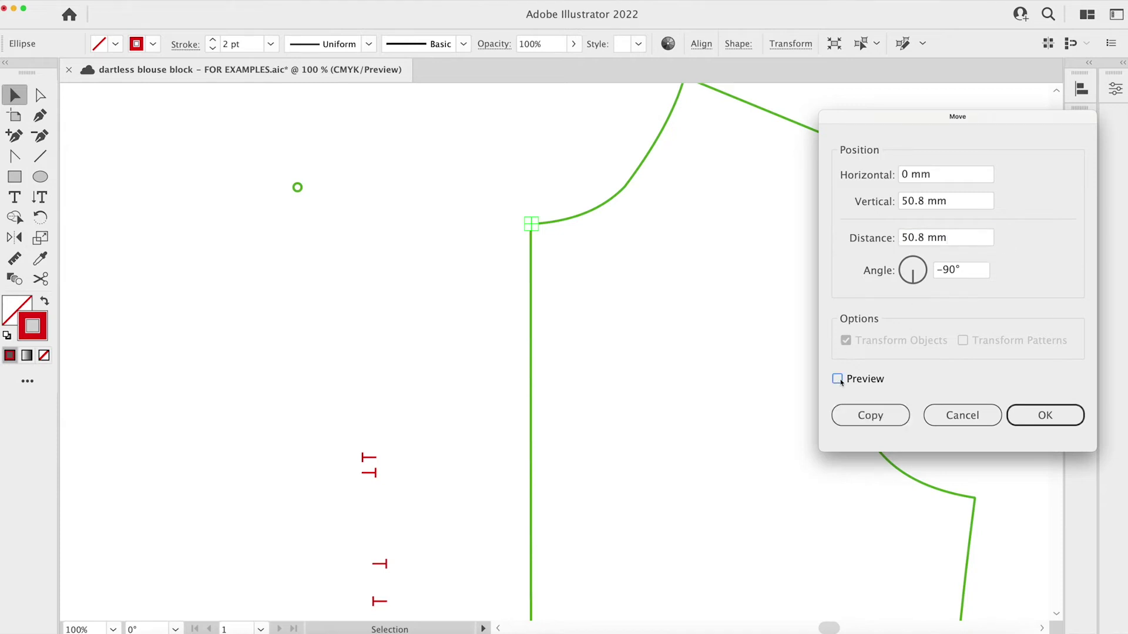
{"action": "left_click", "coordinate": [839, 380]}
{"action": "left_click", "coordinate": [838, 380]}
{"action": "left_click", "coordinate": [839, 379]}
{"action": "left_click", "coordinate": [863, 416]}
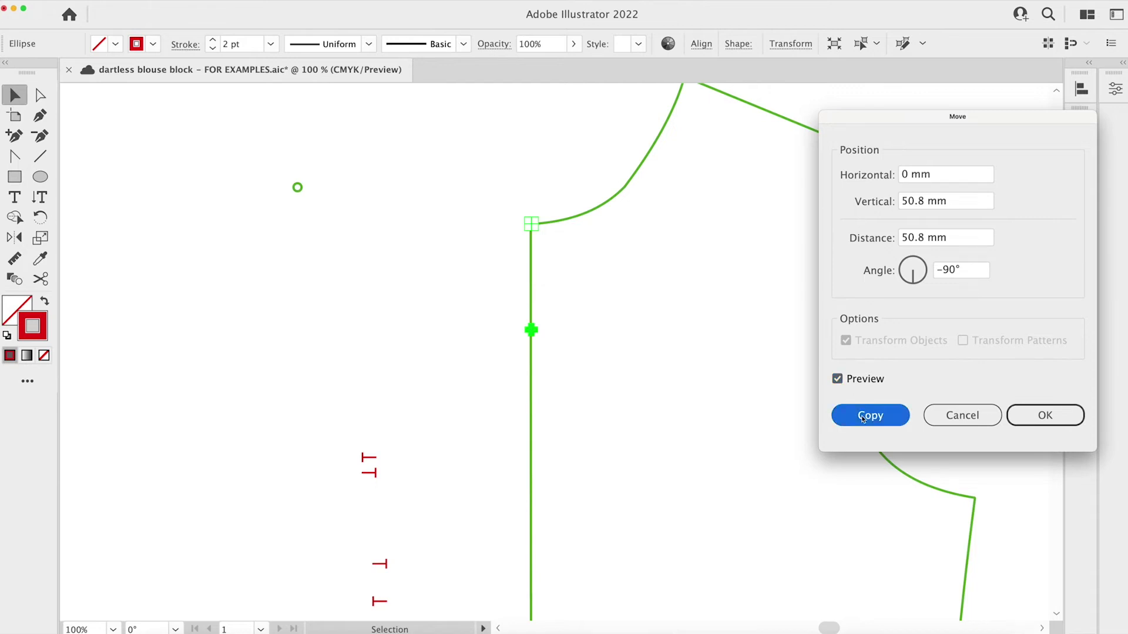
{"action": "left_click", "coordinate": [421, 305]}
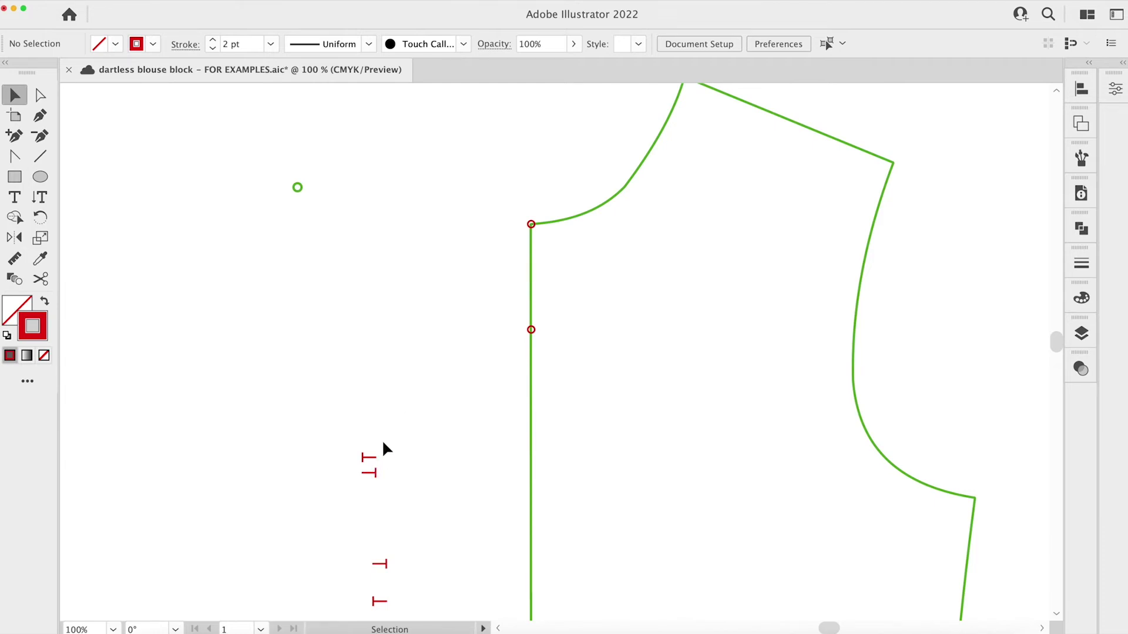
Replace a stray tiny line with an exact 7 mm line at 0° beside the bodice.
{"action": "left_click", "coordinate": [39, 156]}
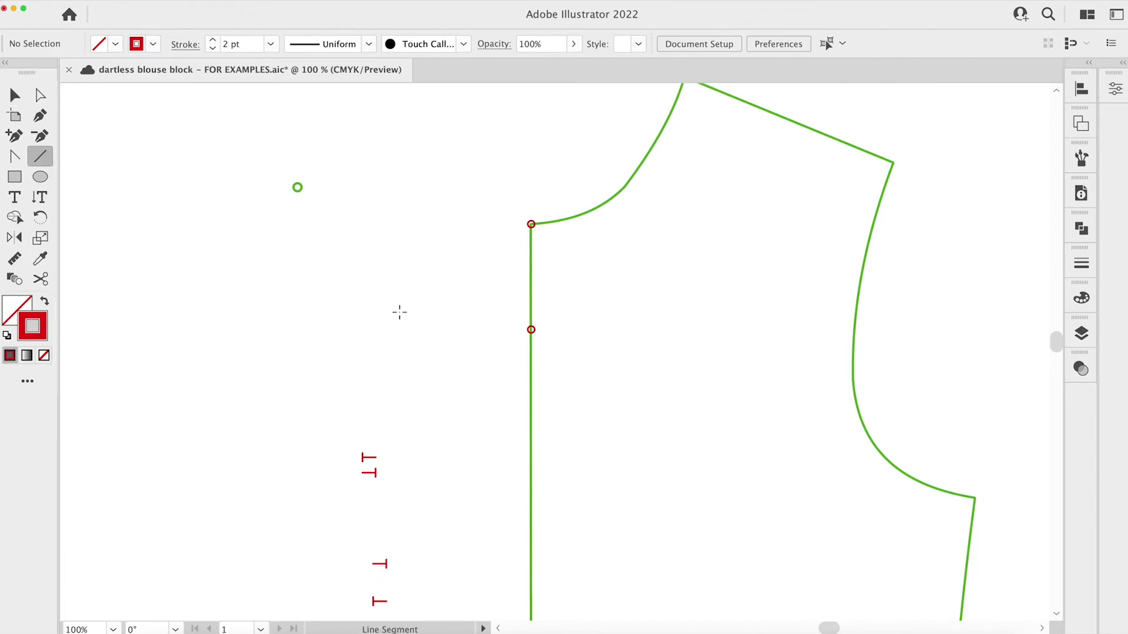
{"action": "left_click_drag", "start_coordinate": [400, 313], "coordinate": [399, 311]}
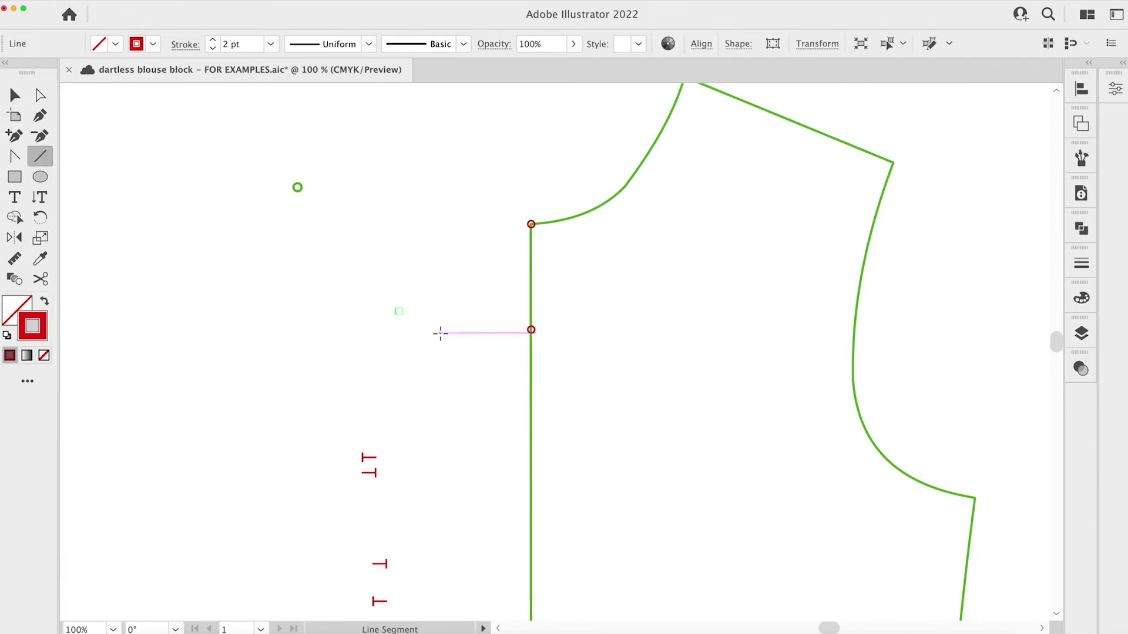
{"action": "key", "text": "Delete"}
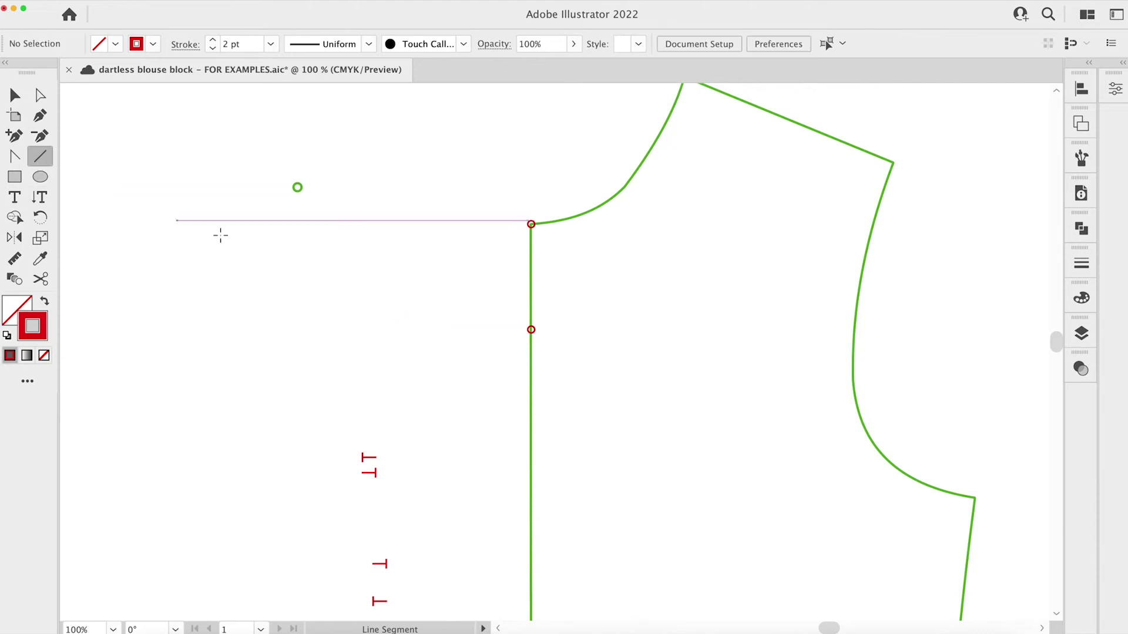
{"action": "left_click", "coordinate": [362, 286]}
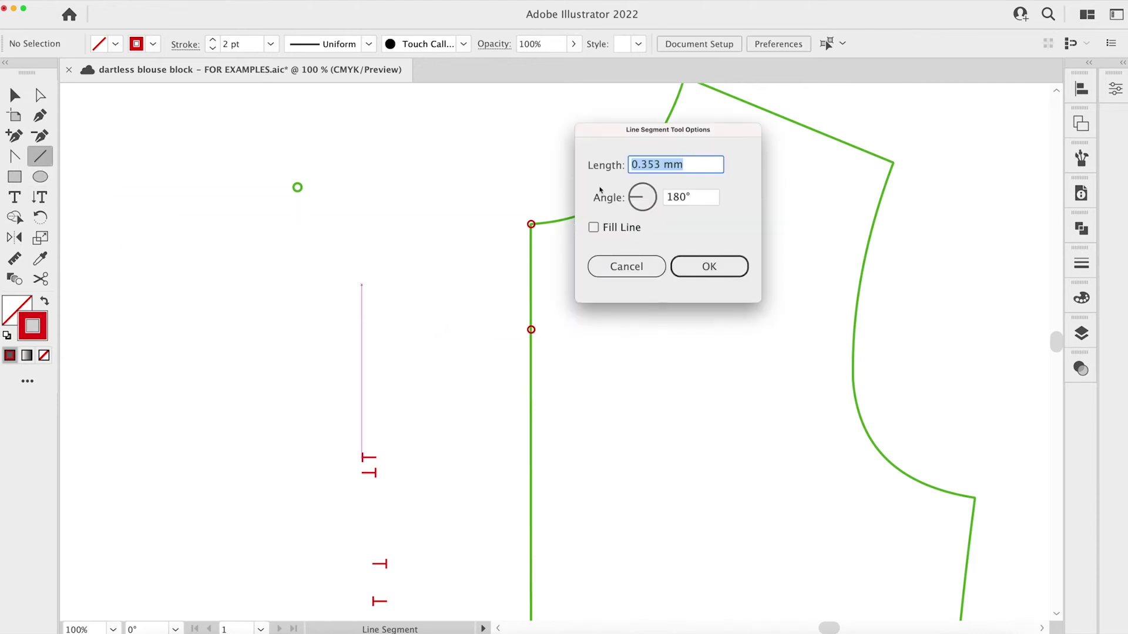
{"action": "left_click", "coordinate": [702, 201]}
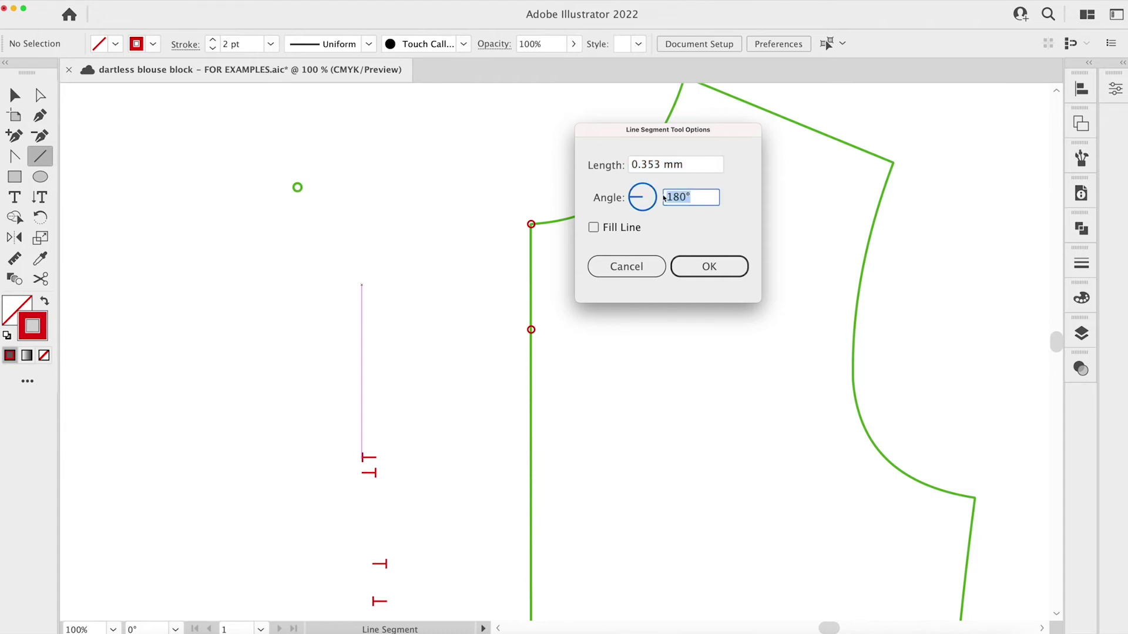
{"action": "type", "text": "0"}
{"action": "left_click", "coordinate": [659, 165]}
{"action": "left_click_drag", "start_coordinate": [660, 165], "coordinate": [623, 166]}
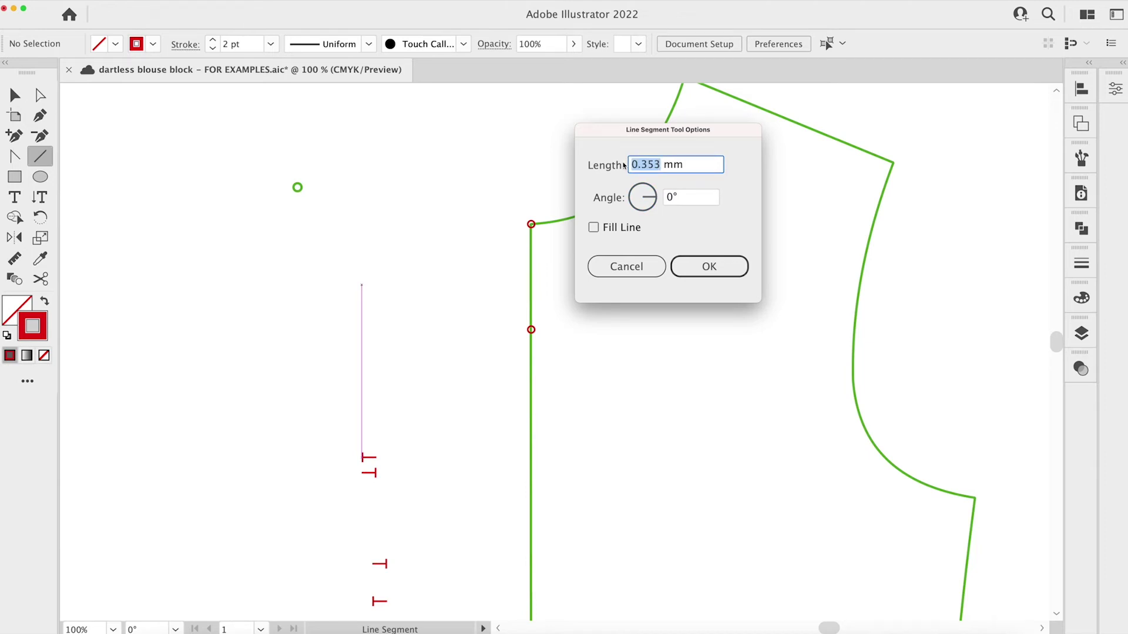
{"action": "type", "text": "7"}
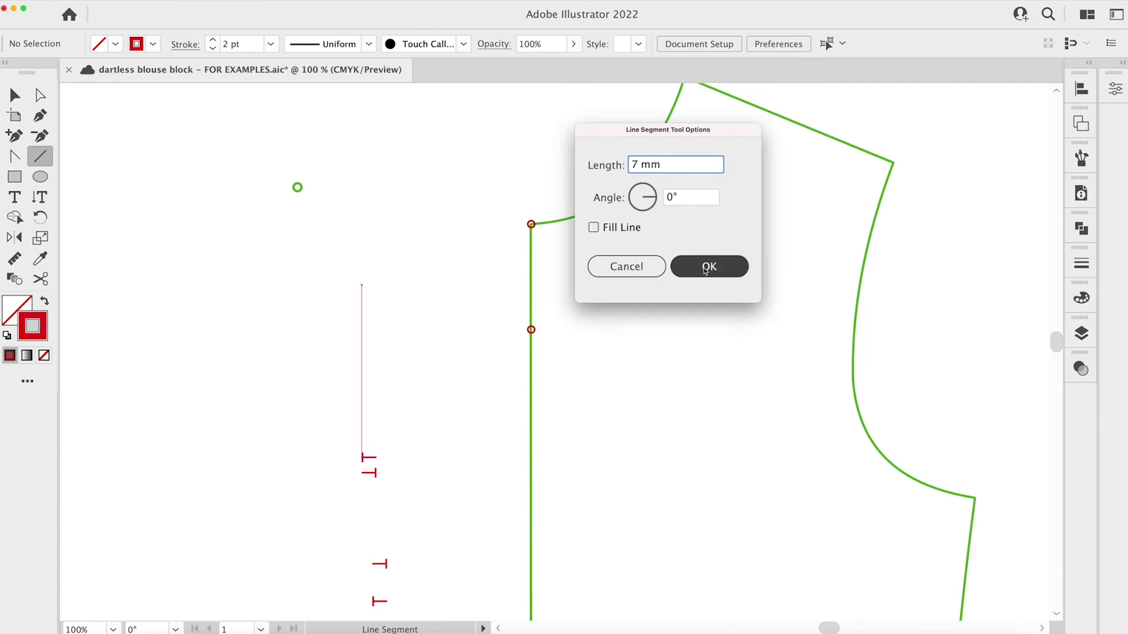
{"action": "left_click", "coordinate": [706, 267]}
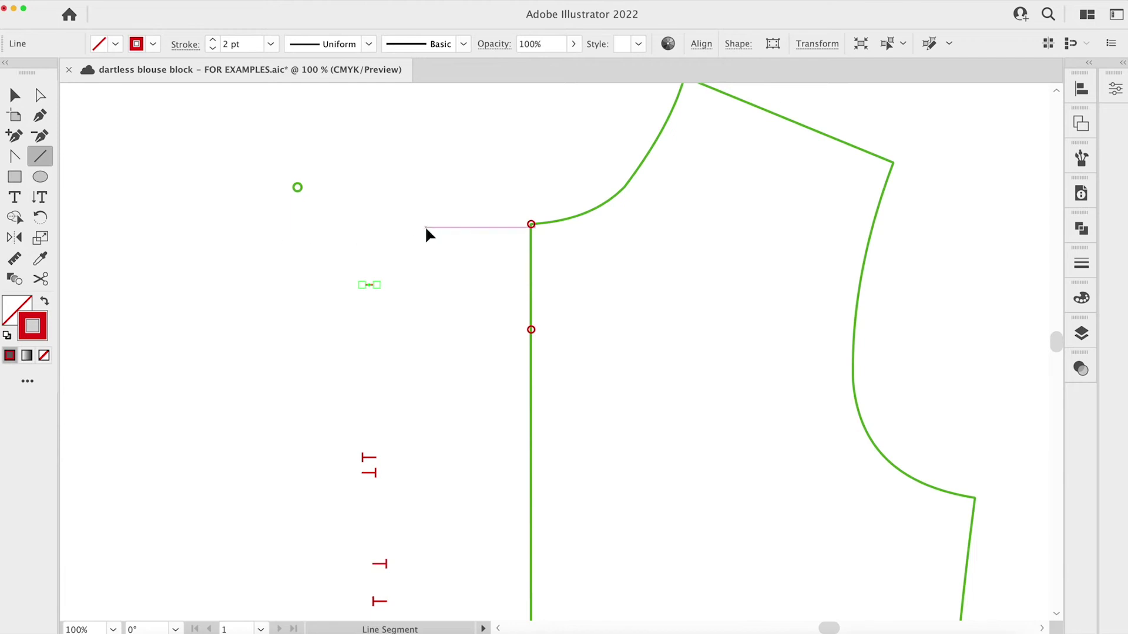
{"action": "key", "text": "v"}
{"action": "left_click", "coordinate": [435, 167]}
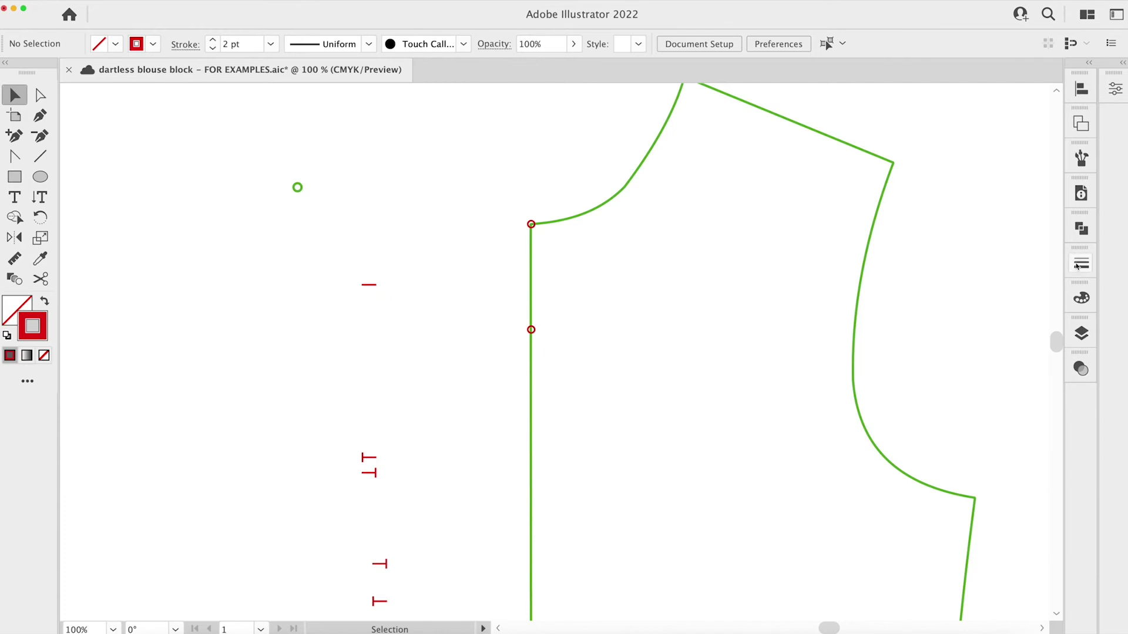
Set the short red line's start arrowhead to Arrow 27 in the Stroke panel.
{"action": "left_click", "coordinate": [1078, 266]}
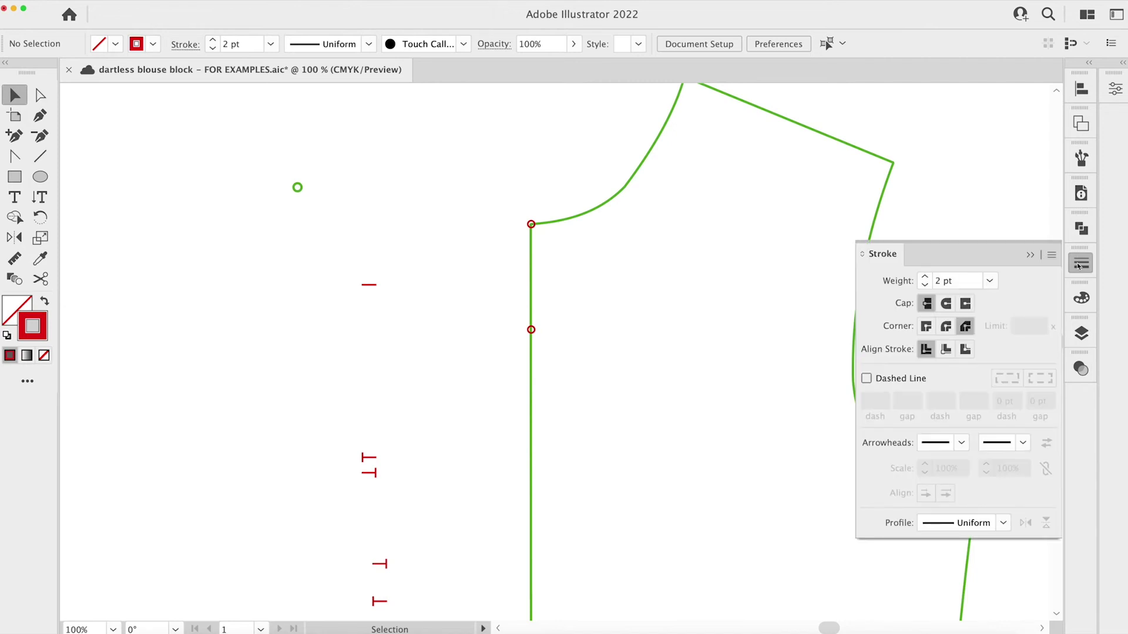
{"action": "left_click", "coordinate": [962, 445]}
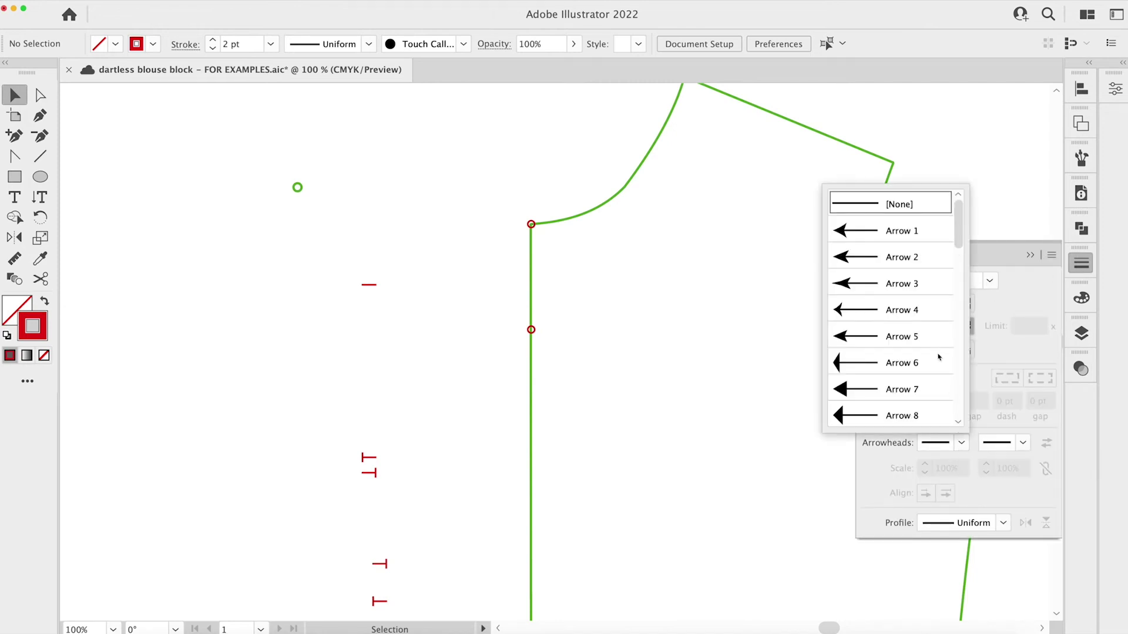
{"action": "scroll", "coordinate": [939, 357], "scroll_direction": "down", "scroll_amount": 2}
{"action": "scroll", "coordinate": [939, 357], "scroll_direction": "down", "scroll_amount": 7}
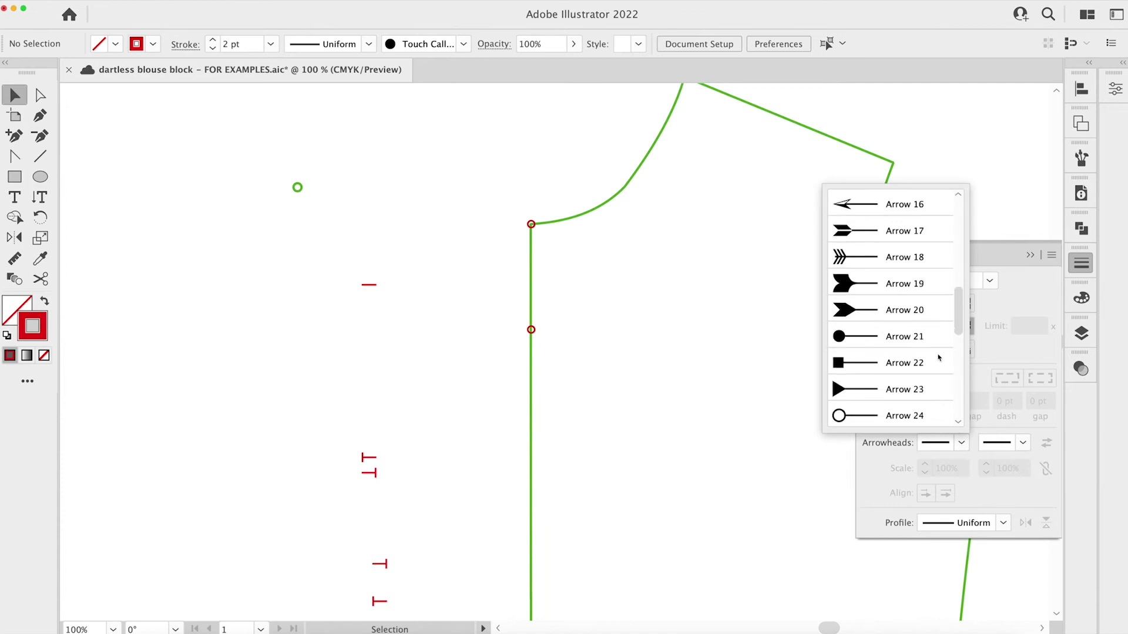
{"action": "scroll", "coordinate": [939, 357], "scroll_direction": "down", "scroll_amount": 1}
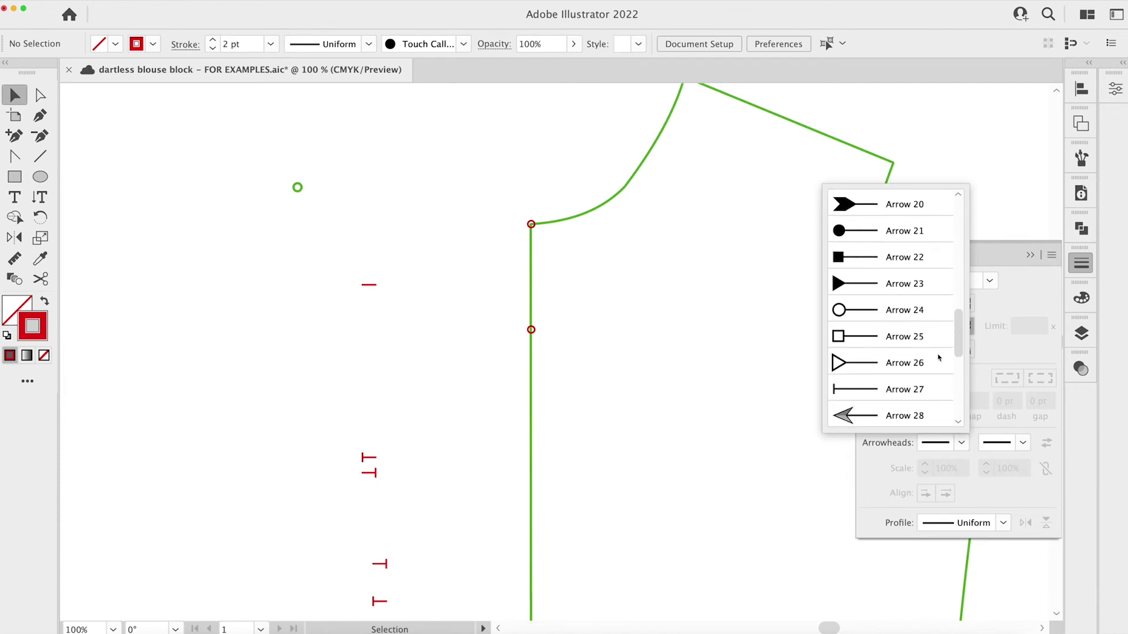
{"action": "left_click", "coordinate": [905, 391]}
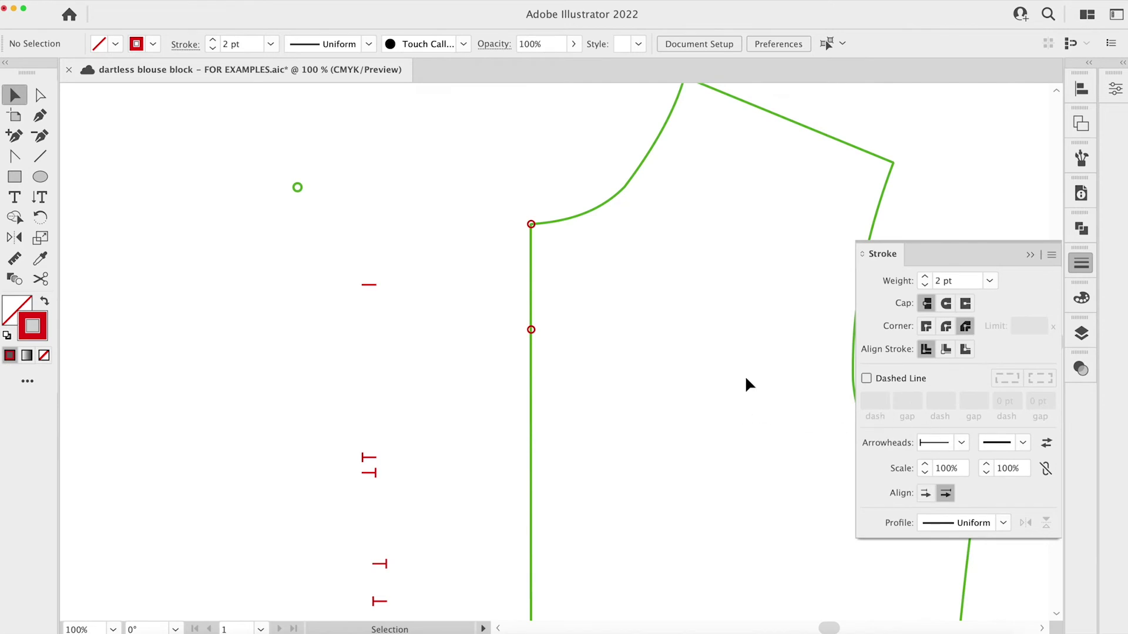
{"action": "left_click", "coordinate": [369, 285]}
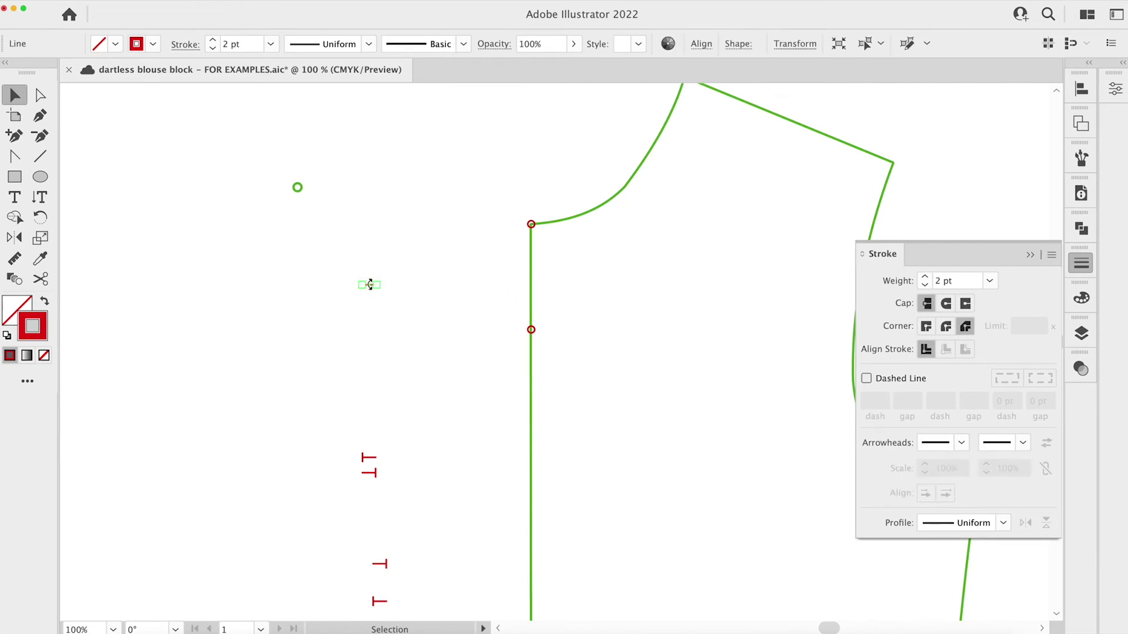
{"action": "left_click", "coordinate": [963, 444]}
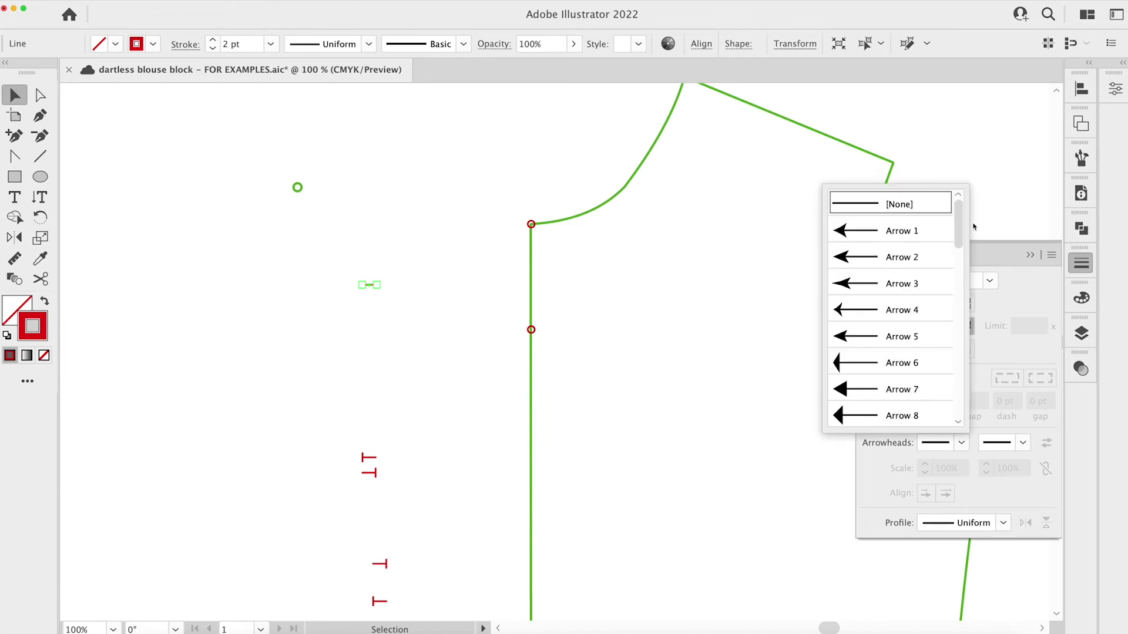
{"action": "left_click_drag", "start_coordinate": [958, 228], "coordinate": [954, 334]}
{"action": "left_click", "coordinate": [890, 403]}
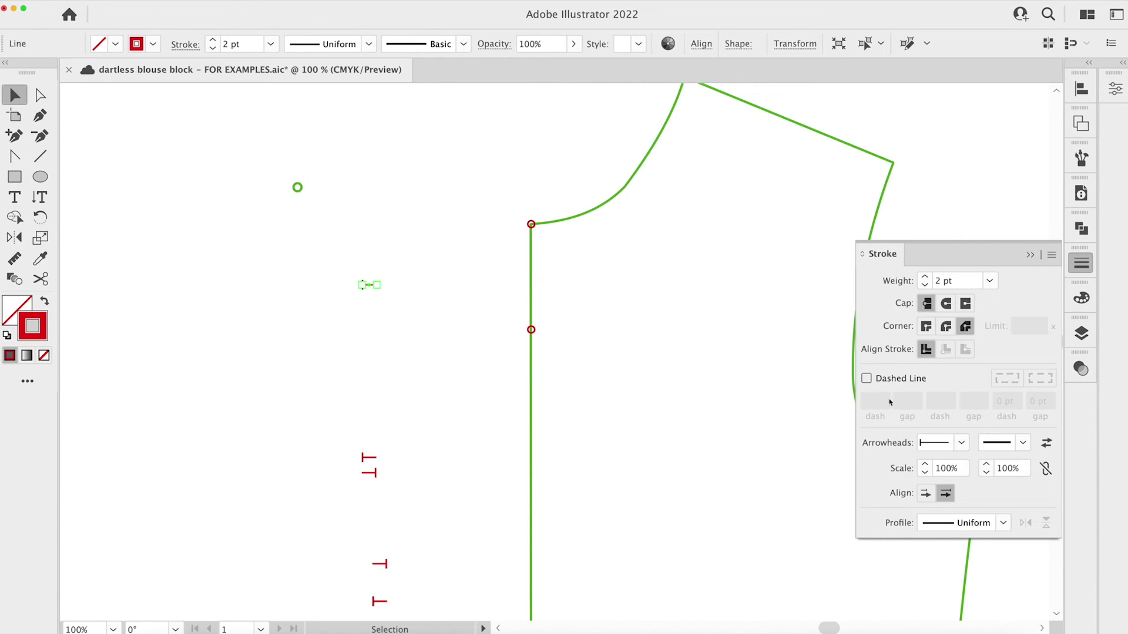
{"action": "left_click", "coordinate": [490, 338]}
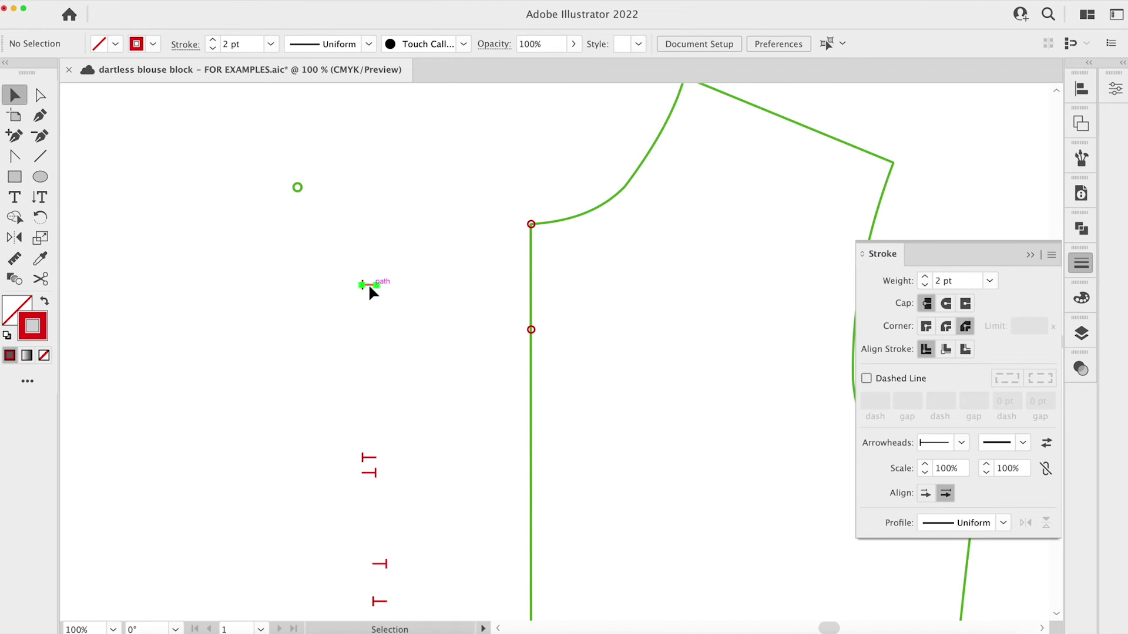
Duplicate the T notch below with swapped arrowheads, and move the original onto the lower marker.
{"action": "left_click_drag", "start_coordinate": [369, 284], "coordinate": [369, 304]}
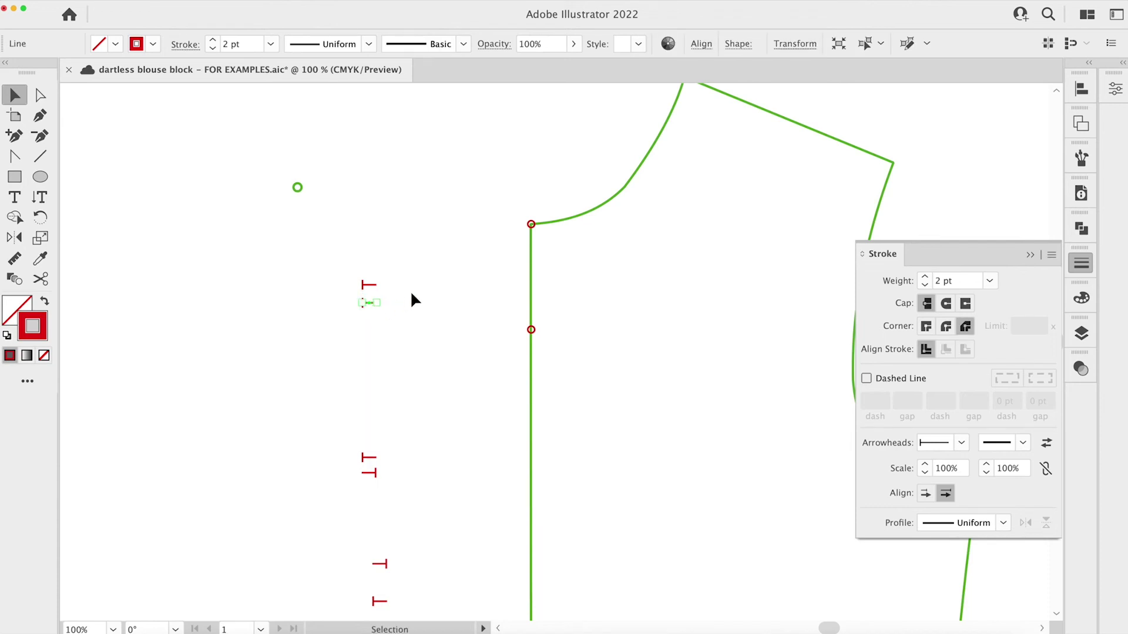
{"action": "left_click", "coordinate": [427, 292]}
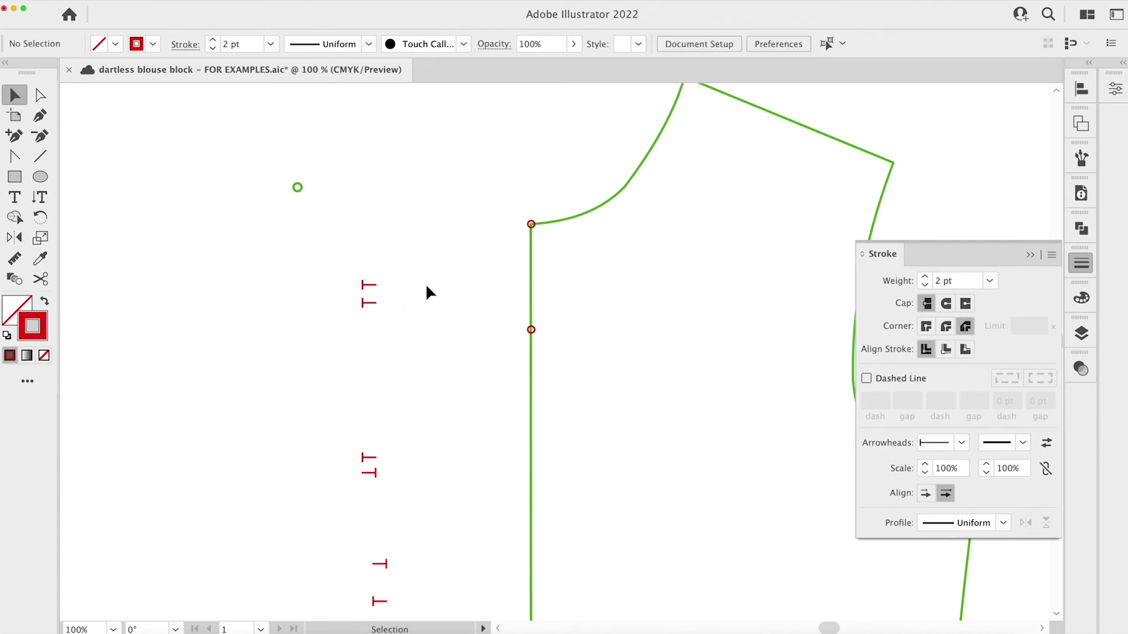
{"action": "left_click", "coordinate": [375, 303]}
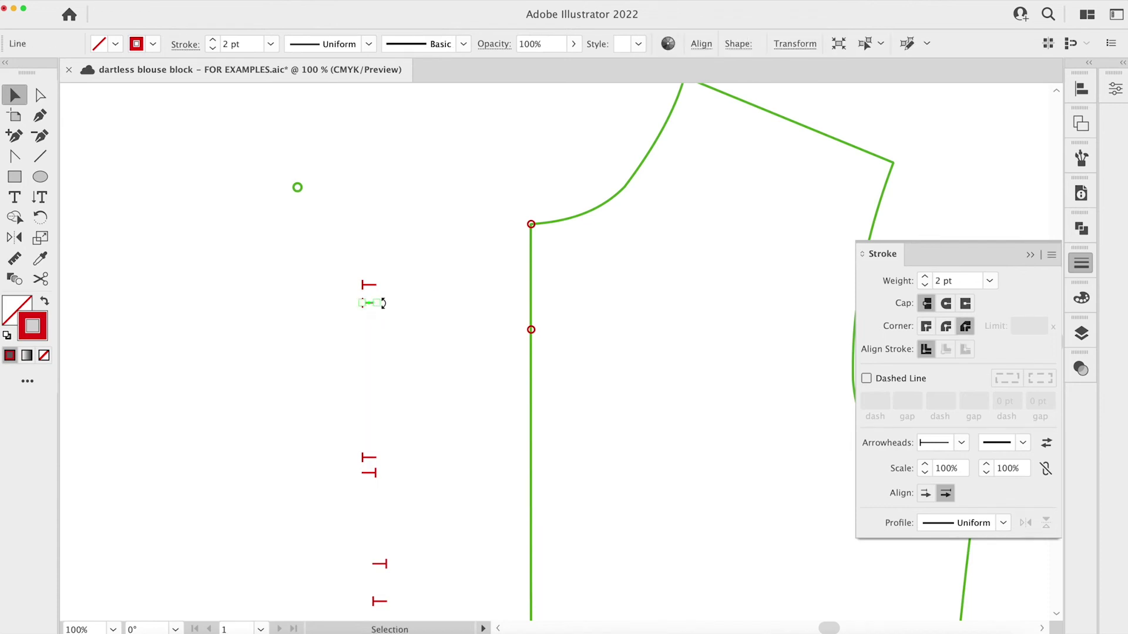
{"action": "left_click", "coordinate": [1045, 443]}
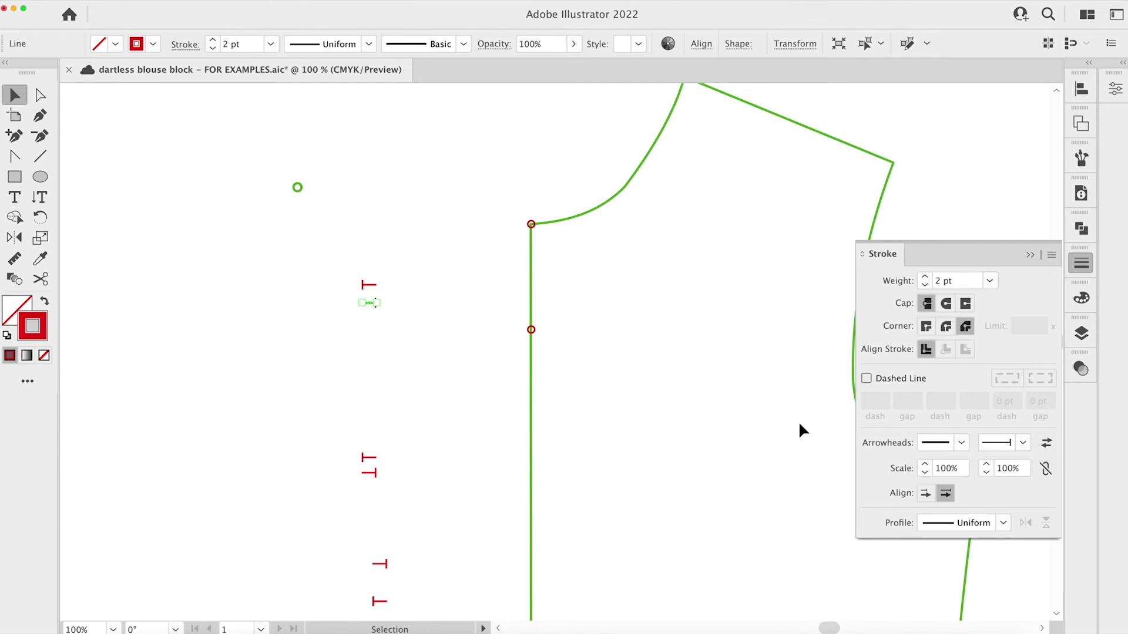
{"action": "left_click", "coordinate": [431, 378]}
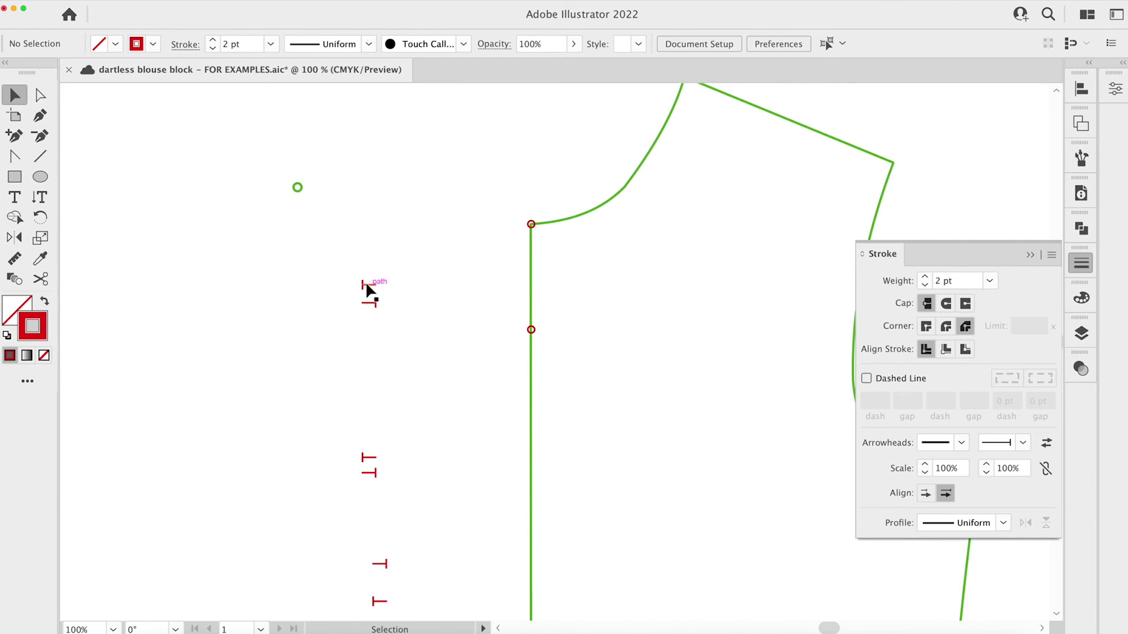
{"action": "left_click_drag", "start_coordinate": [366, 281], "coordinate": [552, 329]}
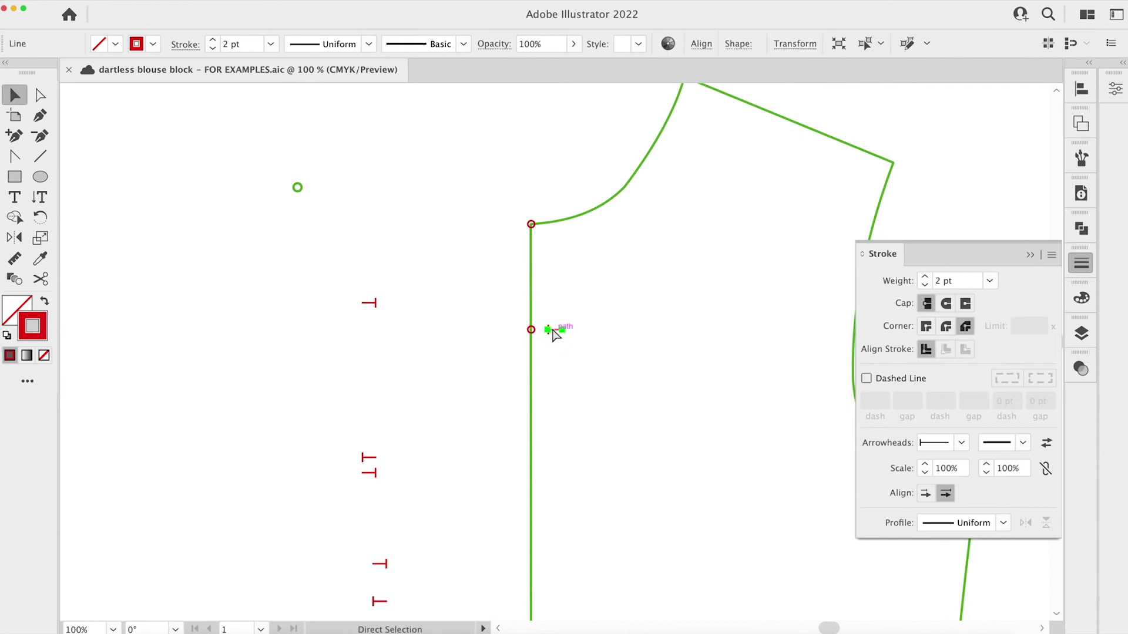
Centre the notch's bar on the green front line at the ring, then delete the ring.
{"action": "key", "text": "super+equal"}
{"action": "key", "text": "super+equal"}
{"action": "key", "text": "super+equal"}
{"action": "key", "text": "super+equal"}
{"action": "key", "text": "super+equal"}
{"action": "key", "text": "super+equal"}
{"action": "scroll", "coordinate": [555, 336], "scroll_direction": "left", "scroll_amount": 4}
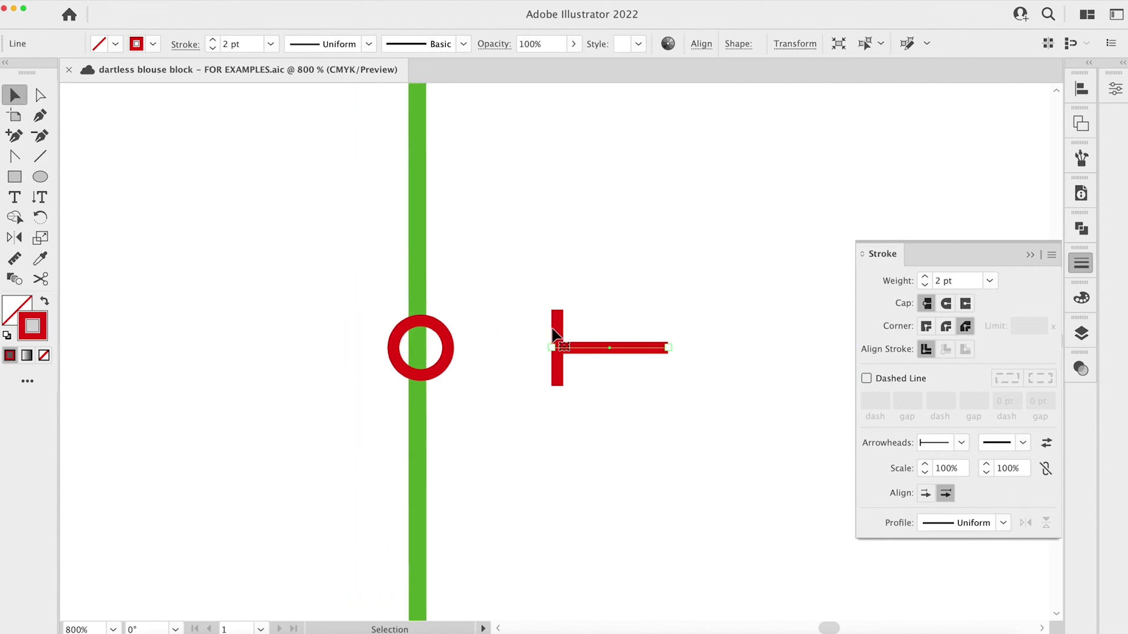
{"action": "left_click", "coordinate": [583, 290]}
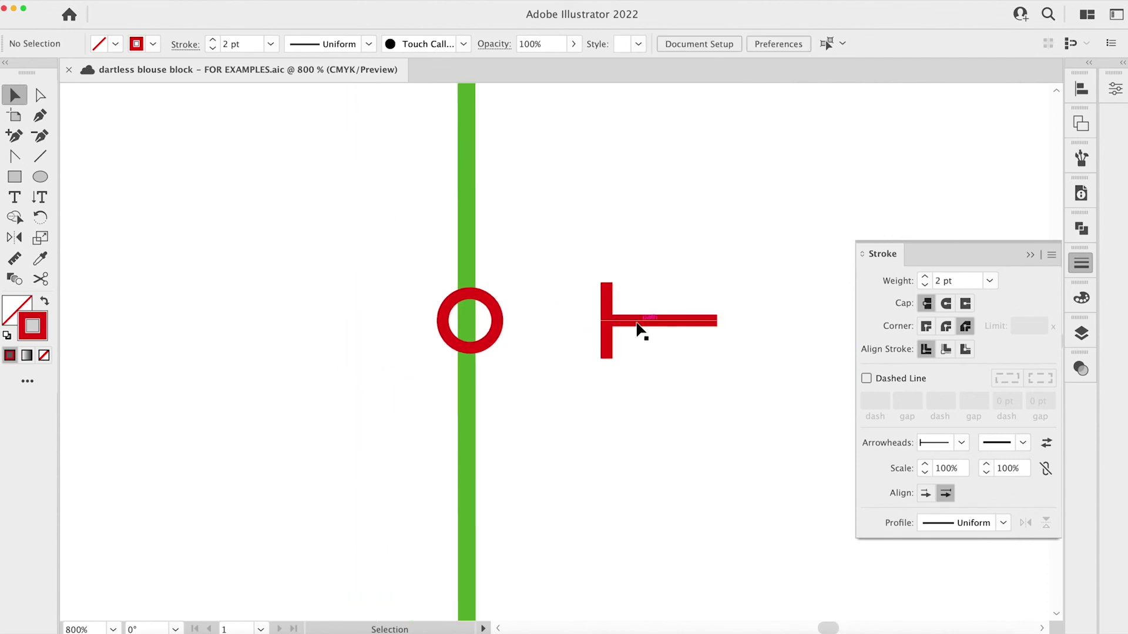
{"action": "left_click_drag", "start_coordinate": [640, 327], "coordinate": [500, 331]}
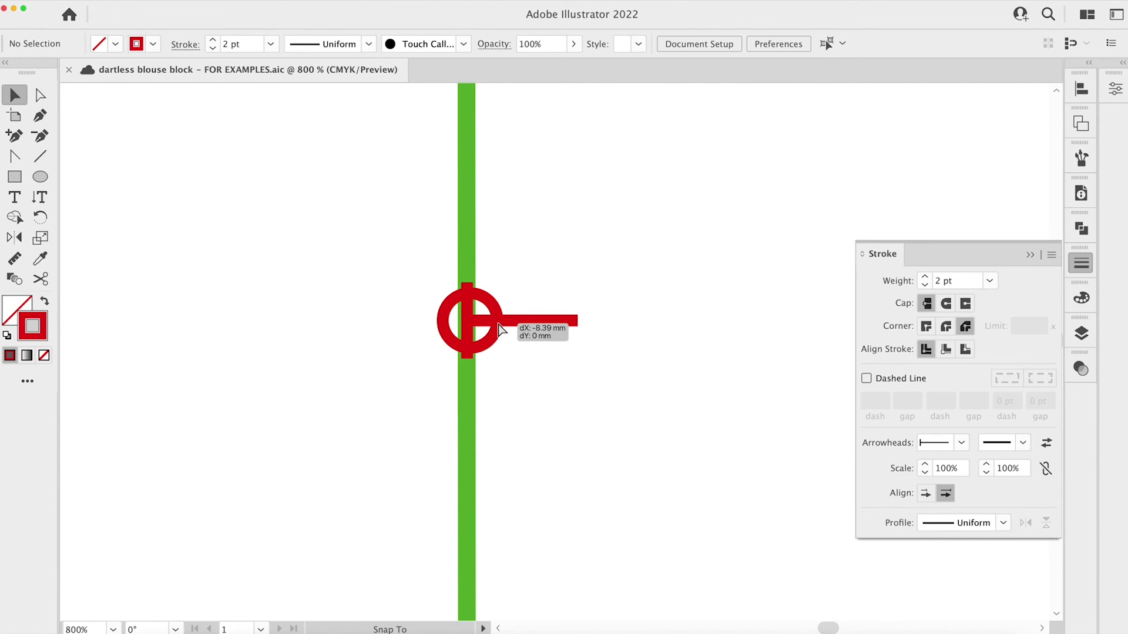
{"action": "left_click_drag", "start_coordinate": [500, 330], "coordinate": [500, 331]}
{"action": "left_click", "coordinate": [233, 338]}
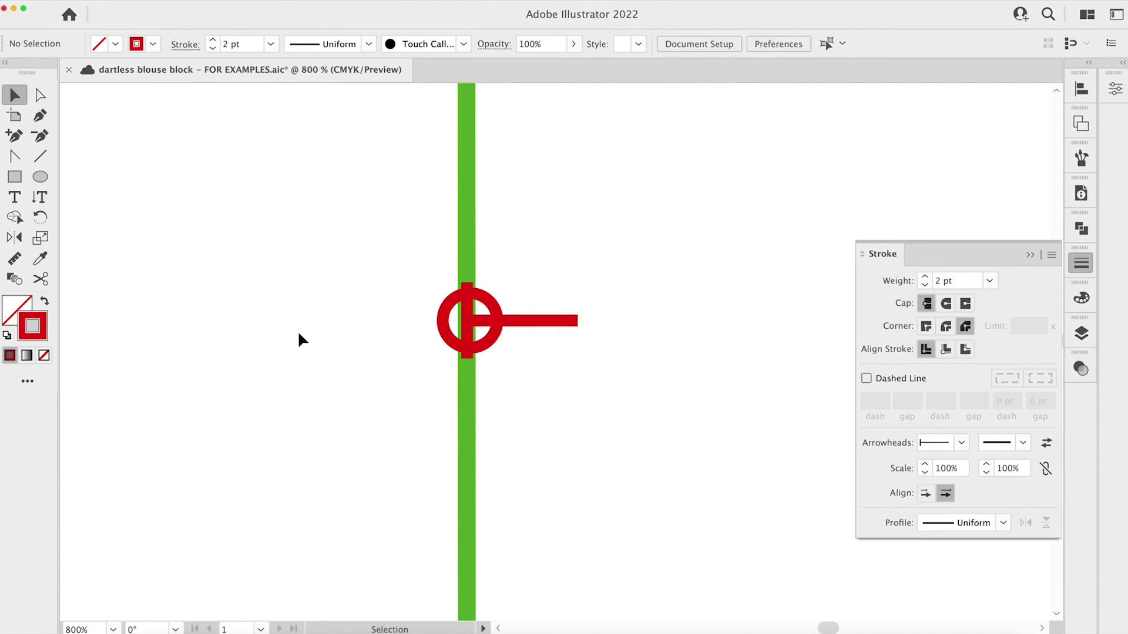
{"action": "left_click", "coordinate": [446, 321]}
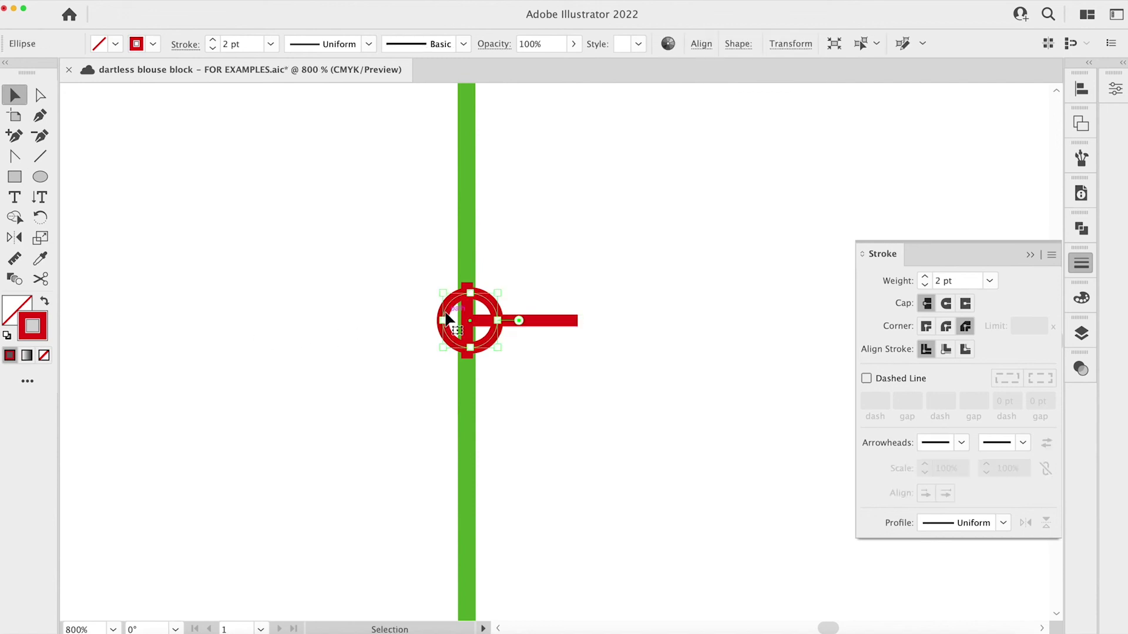
{"action": "key", "text": "Delete"}
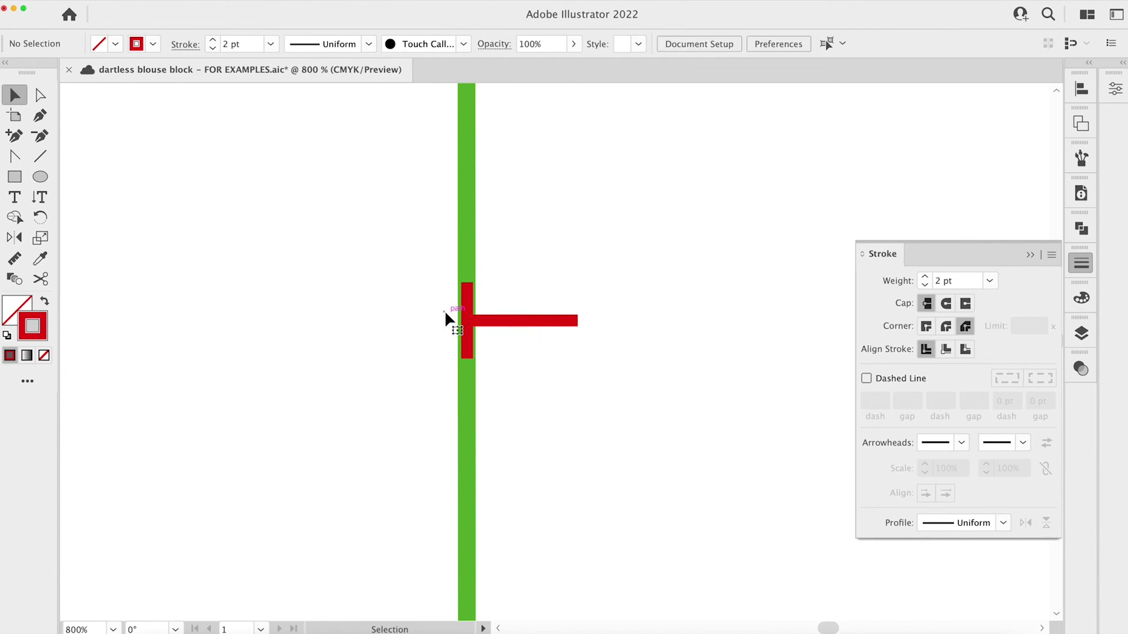
{"action": "key", "text": "super+1"}
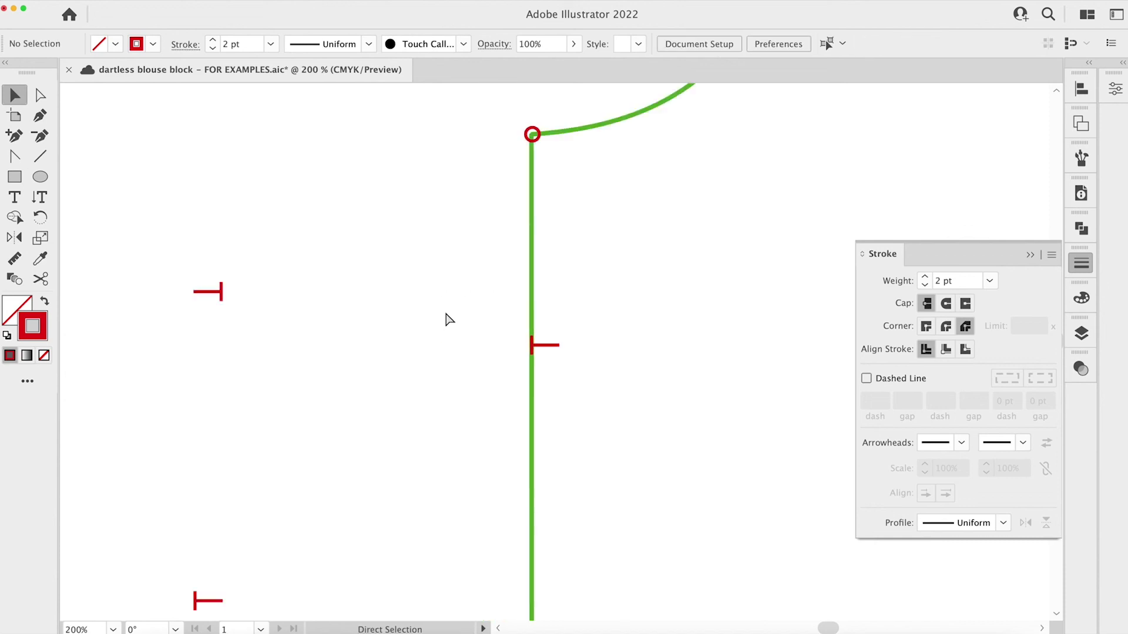
{"action": "scroll", "coordinate": [445, 315], "scroll_direction": "right", "scroll_amount": 3}
{"action": "scroll", "coordinate": [446, 316], "scroll_direction": "down", "scroll_amount": 1}
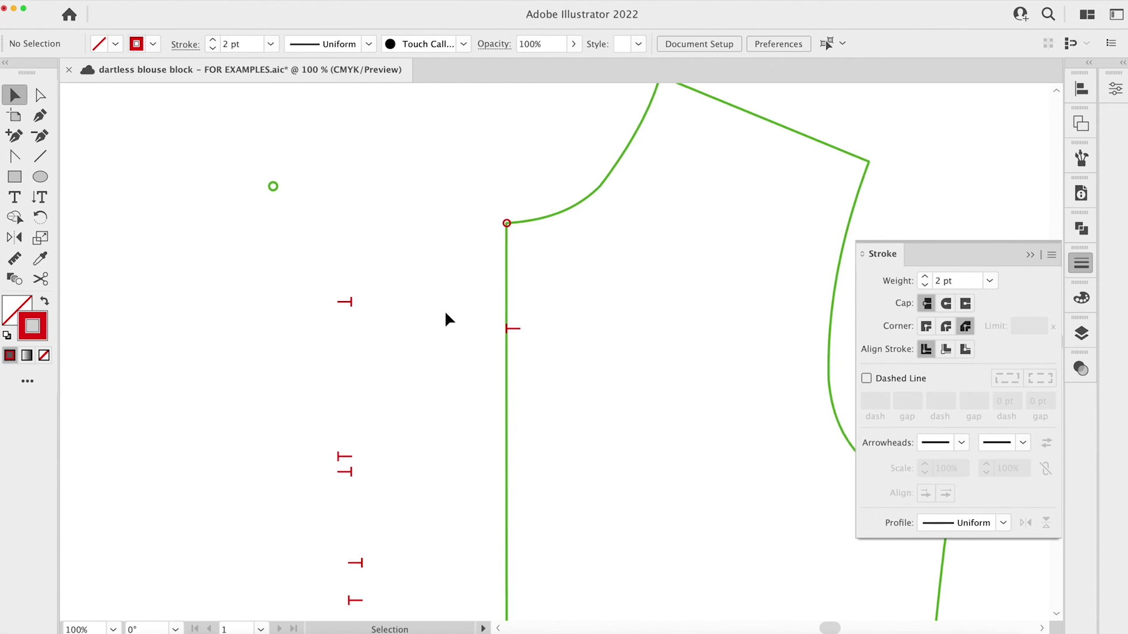
{"action": "scroll", "coordinate": [445, 317], "scroll_direction": "up", "scroll_amount": 1}
{"action": "scroll", "coordinate": [446, 317], "scroll_direction": "right", "scroll_amount": 1}
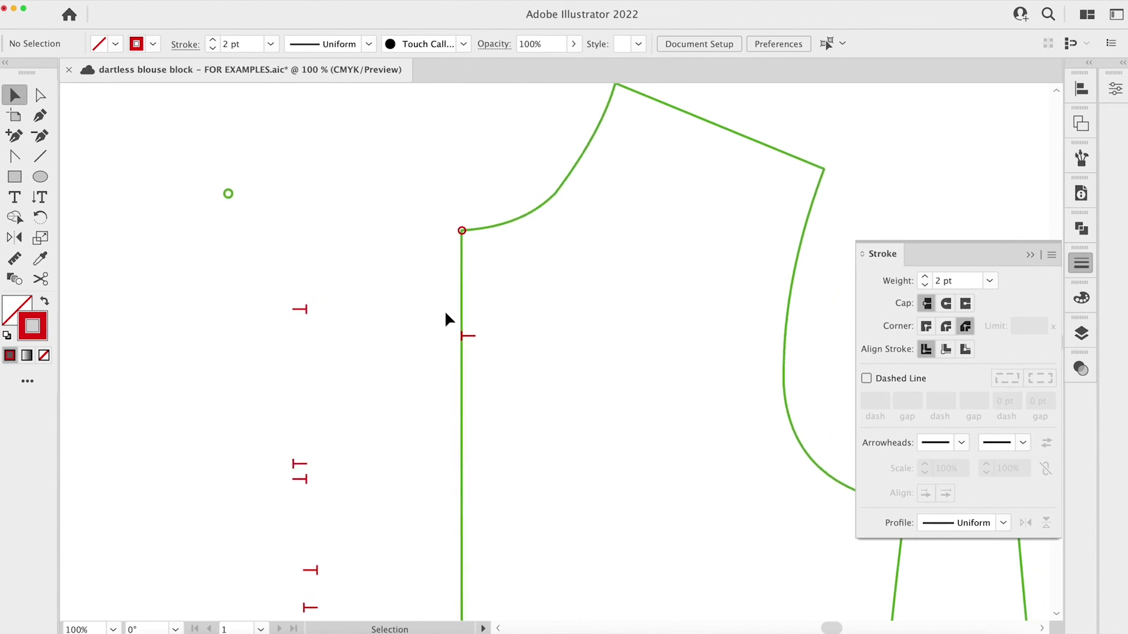